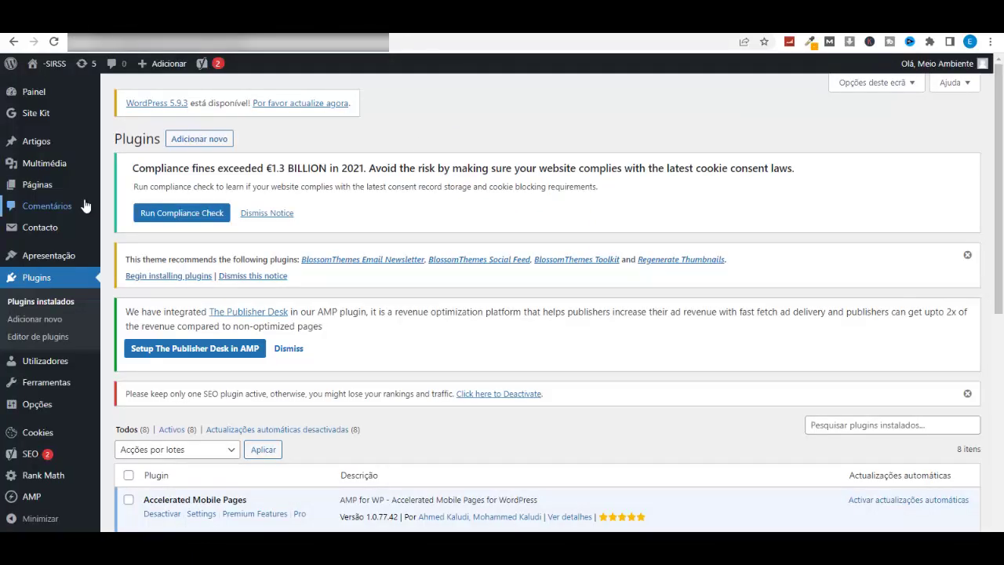
# - Search the plugin directory for "site kit" on the page for adding new plugins
pyautogui.click(34, 320)
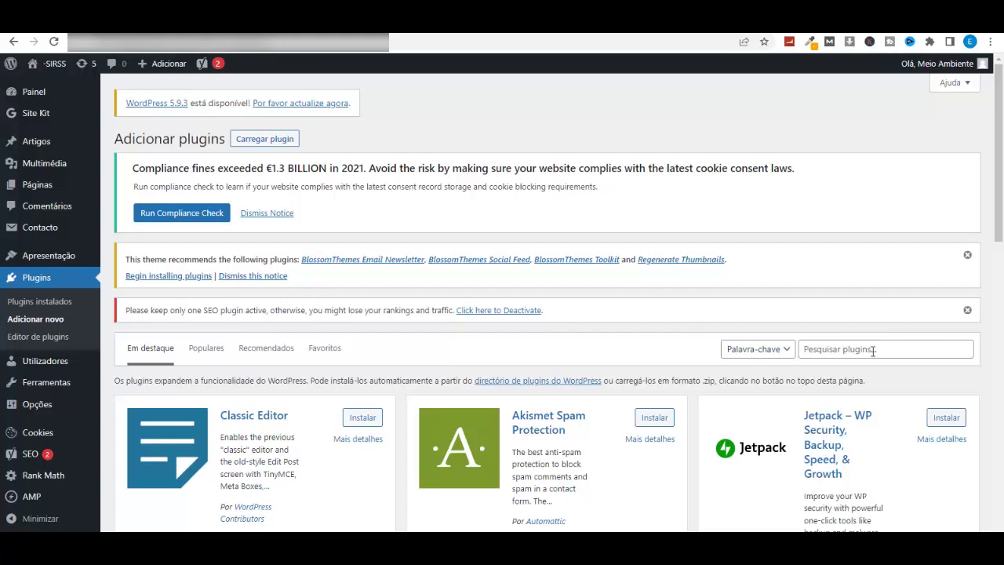
pyautogui.click(873, 350)
pyautogui.write('site')
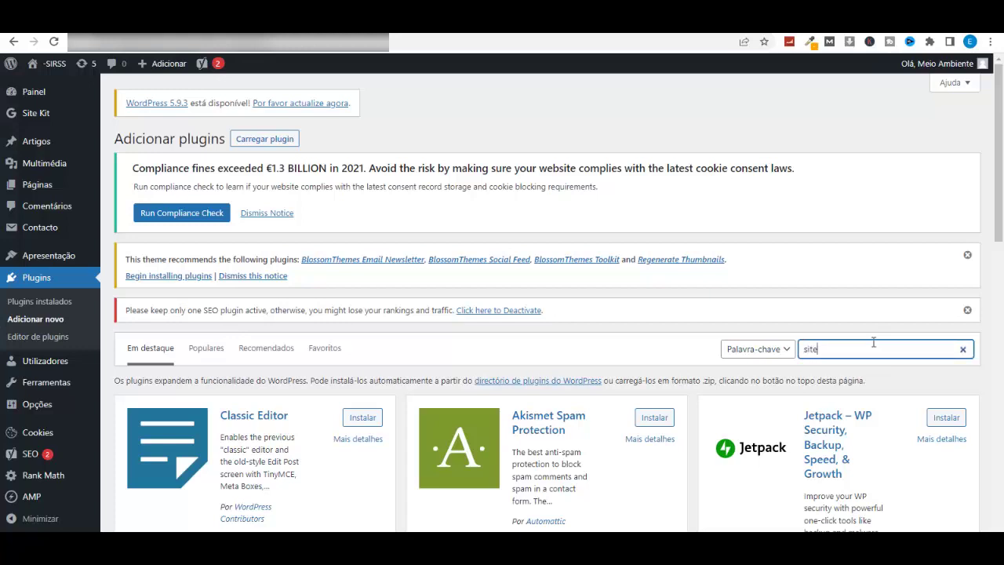
pyautogui.write(' kit')
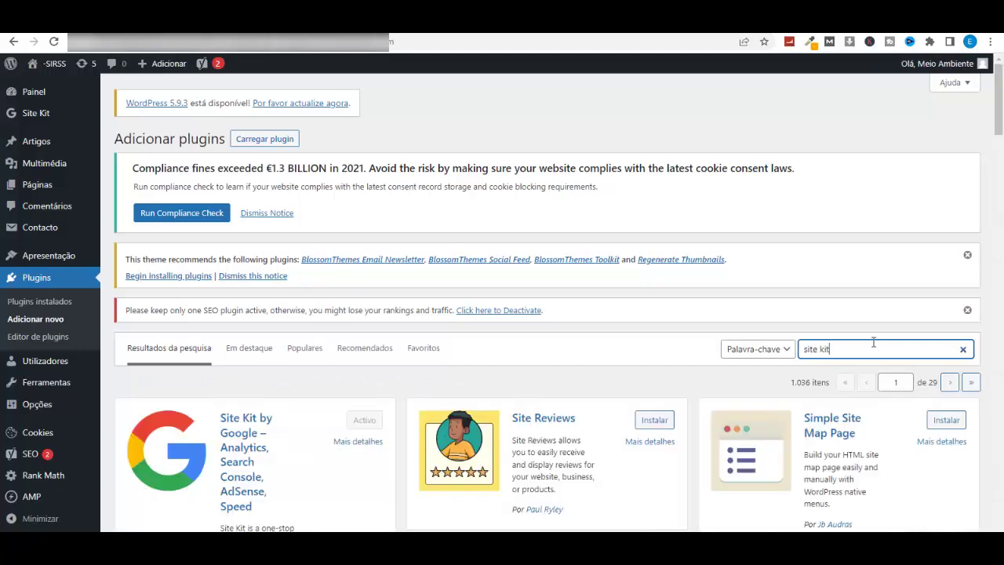
pyautogui.scroll(-1, 278, 433)
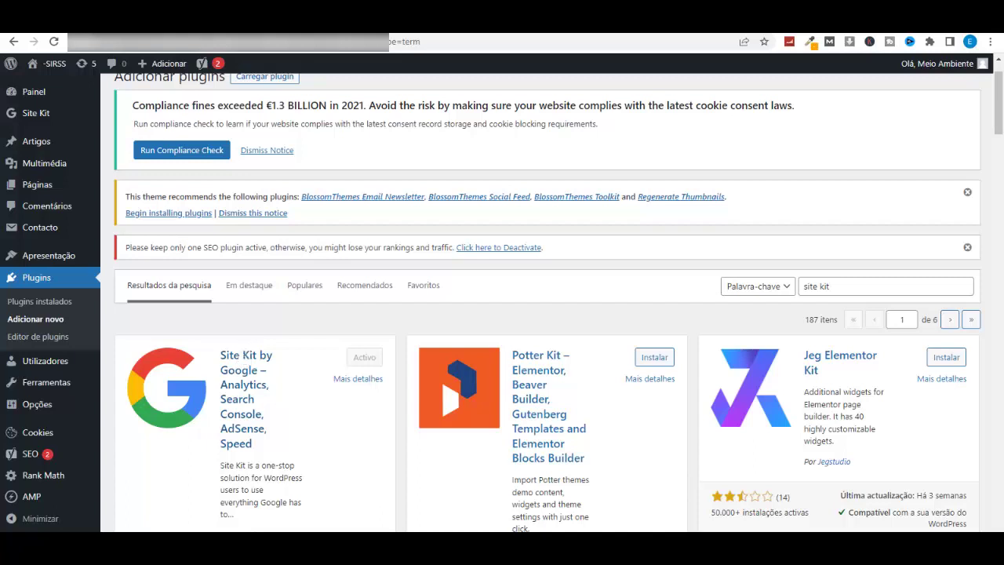
# - Replace the plugin search term with "rank math" to look up the Rank Math SEO plugin
pyautogui.tripleClick(851, 288)
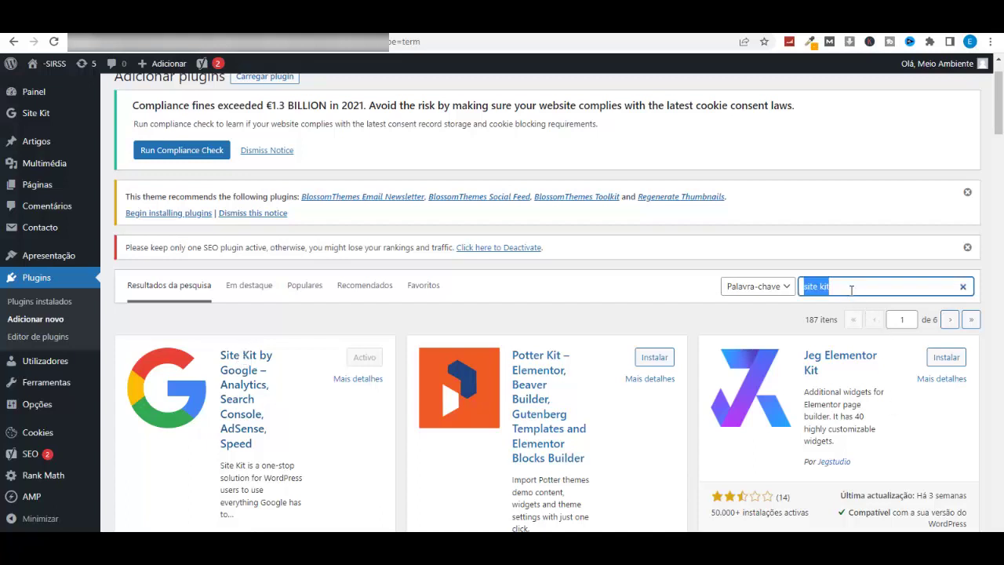
pyautogui.press('BackSpace')
pyautogui.write('rank math')
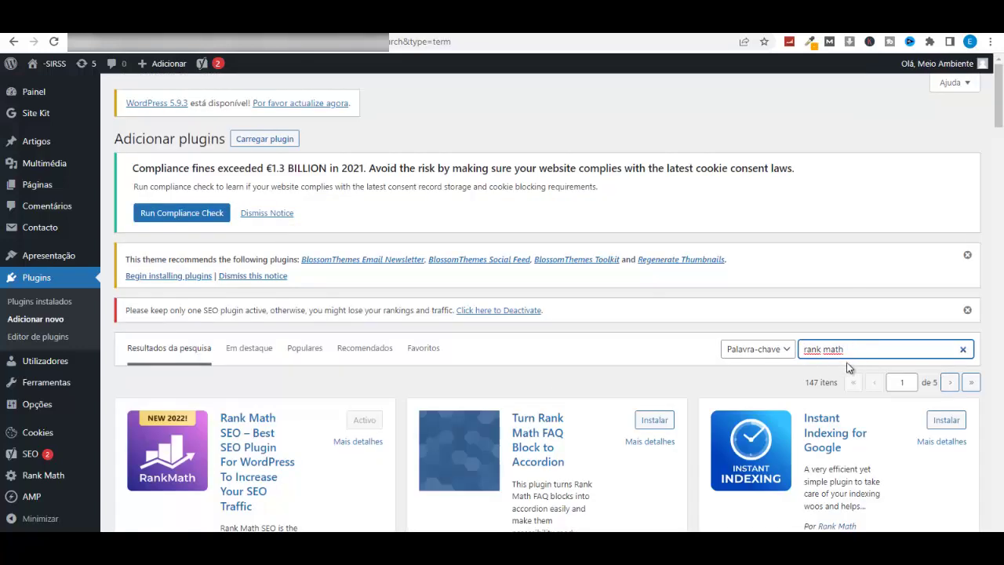
pyautogui.scroll(-1, 786, 296)
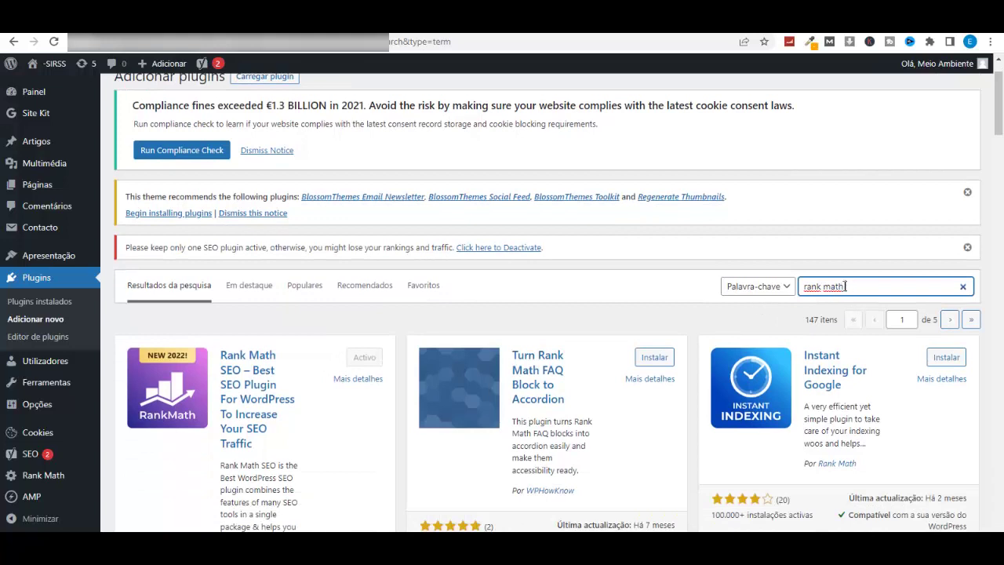
pyautogui.moveTo(844, 288); pyautogui.dragTo(806, 288)
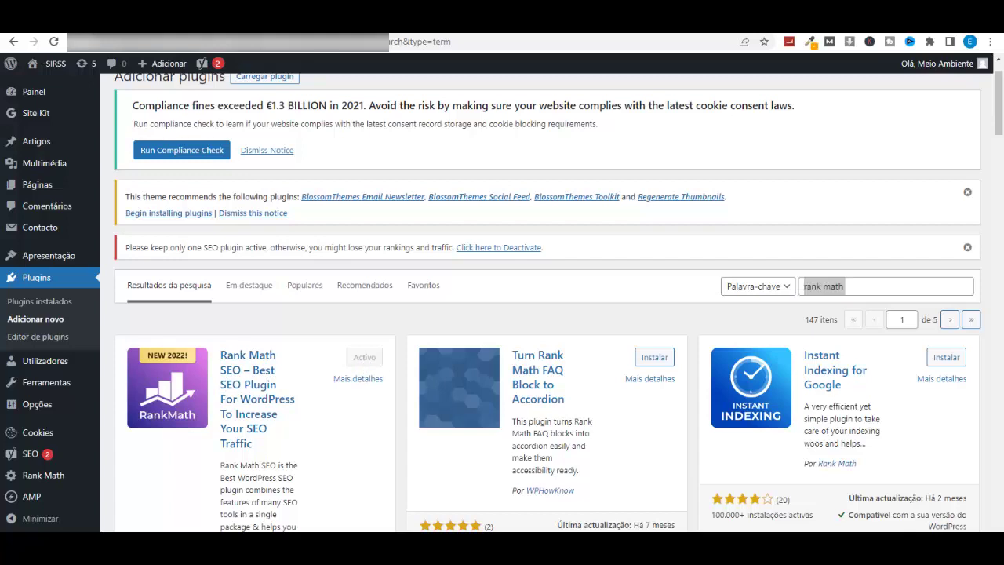
# - Open Rank Math's setup wizard, translate its page into Portuguese and start it in Advanced mode
pyautogui.click(41, 479)
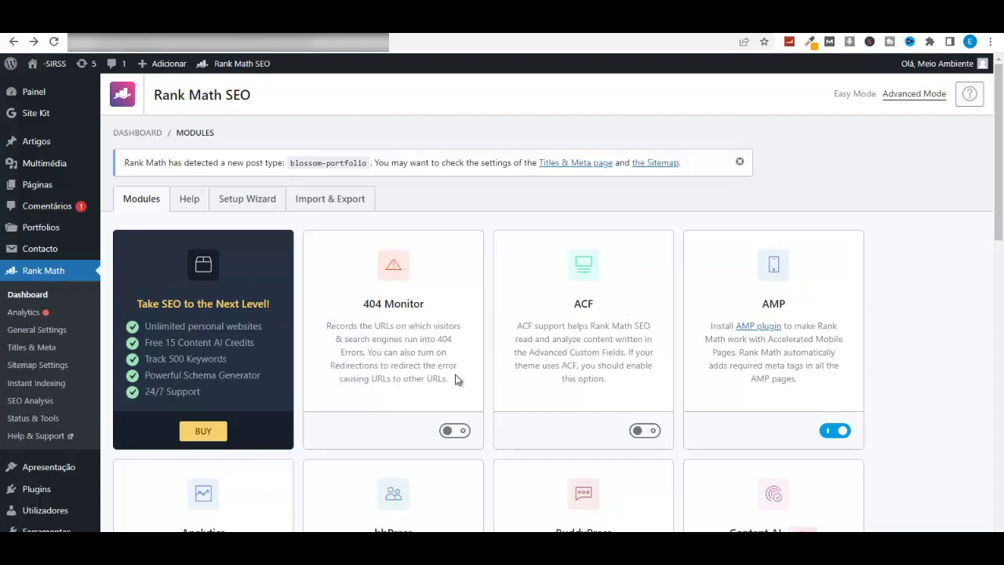
pyautogui.click(235, 201)
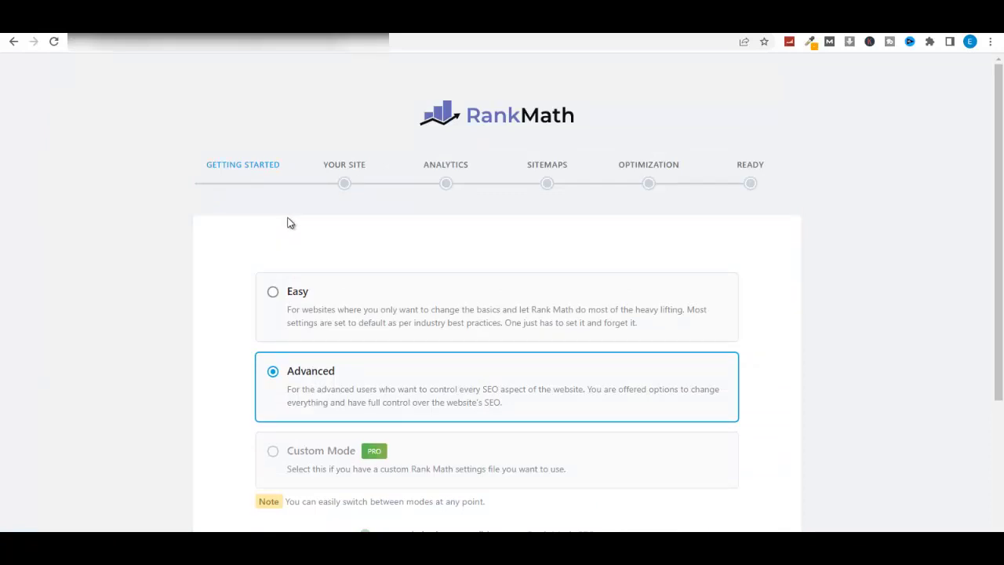
pyautogui.scroll(-2, 287, 222)
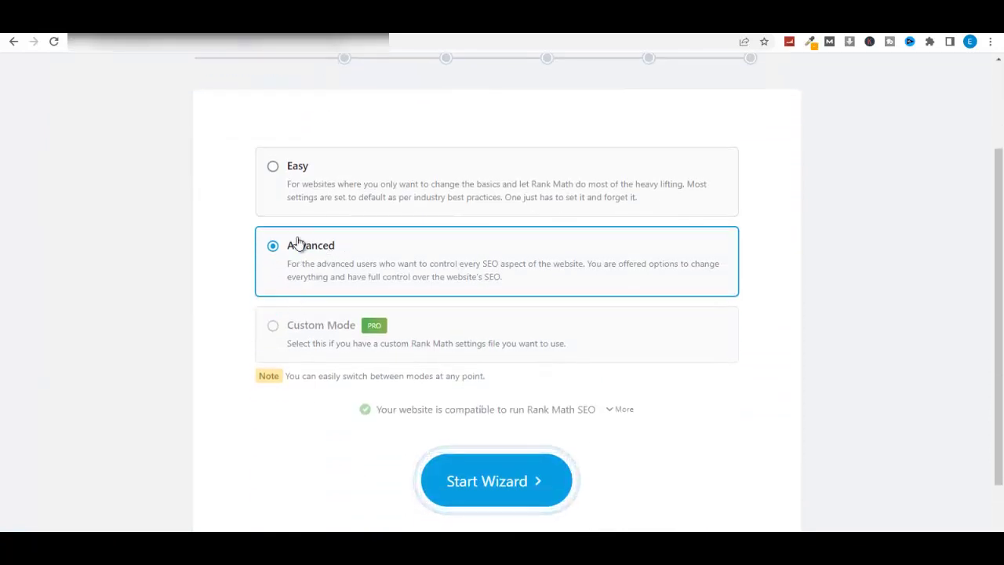
pyautogui.rightClick(218, 252)
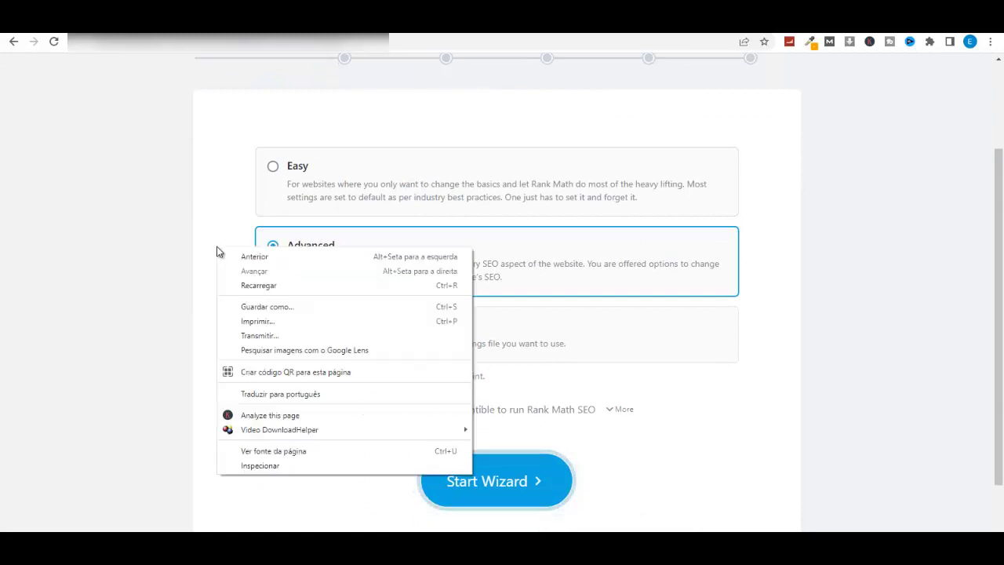
pyautogui.click(271, 398)
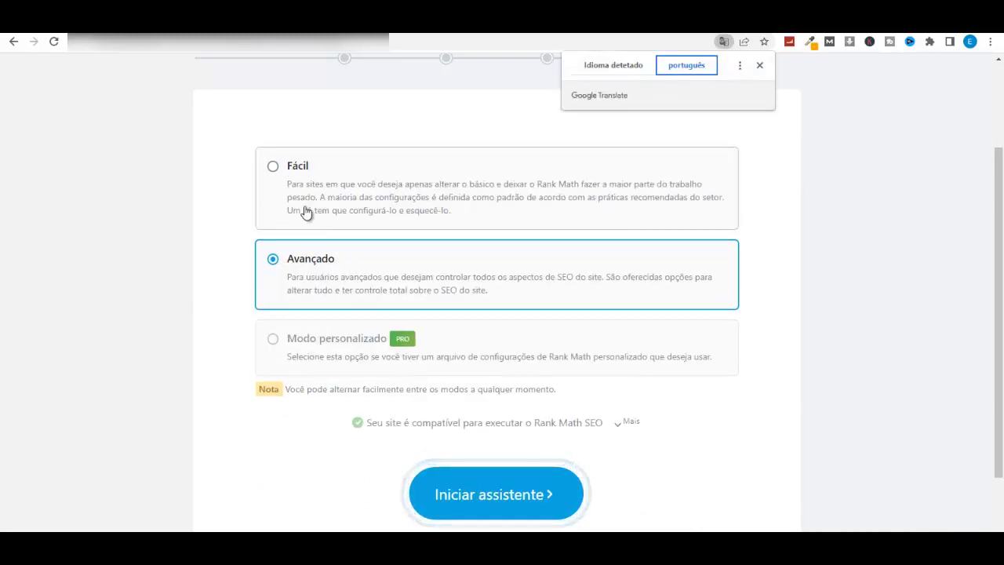
pyautogui.scroll(-2, 455, 385)
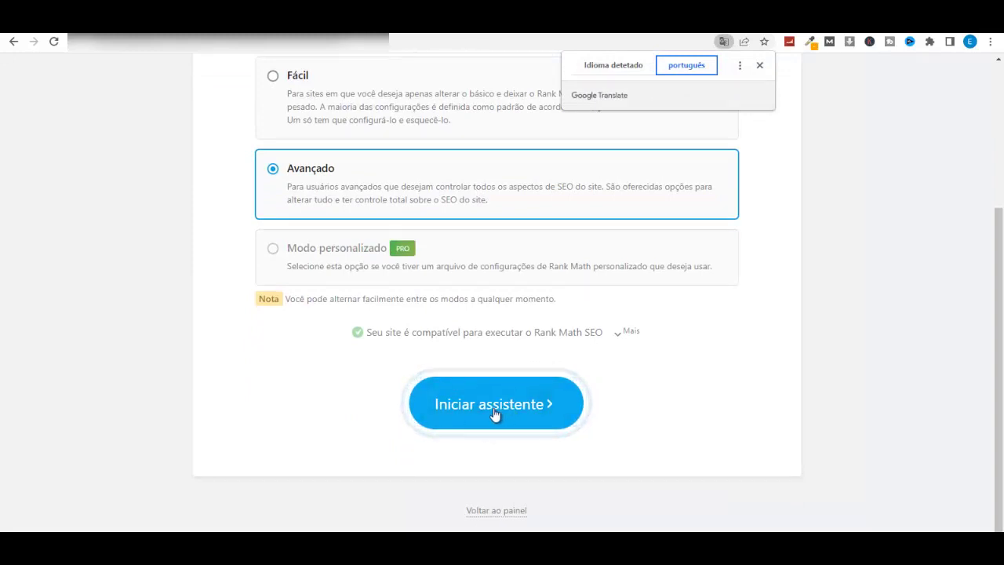
pyautogui.click(495, 414)
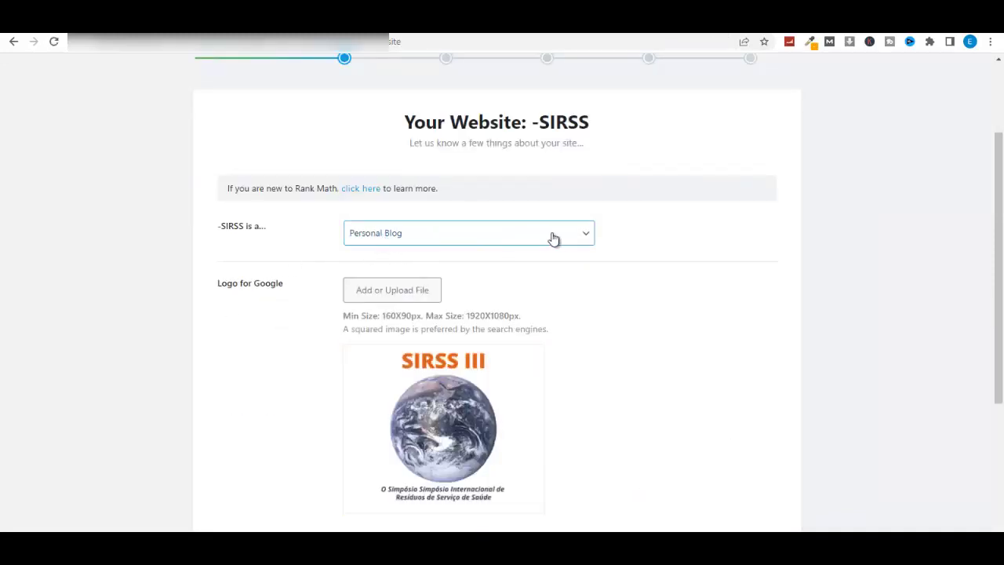
# - Review the website type, Google logo and default social share image settings, and skip the Your Site step
pyautogui.click(586, 239)
pyautogui.click(585, 239)
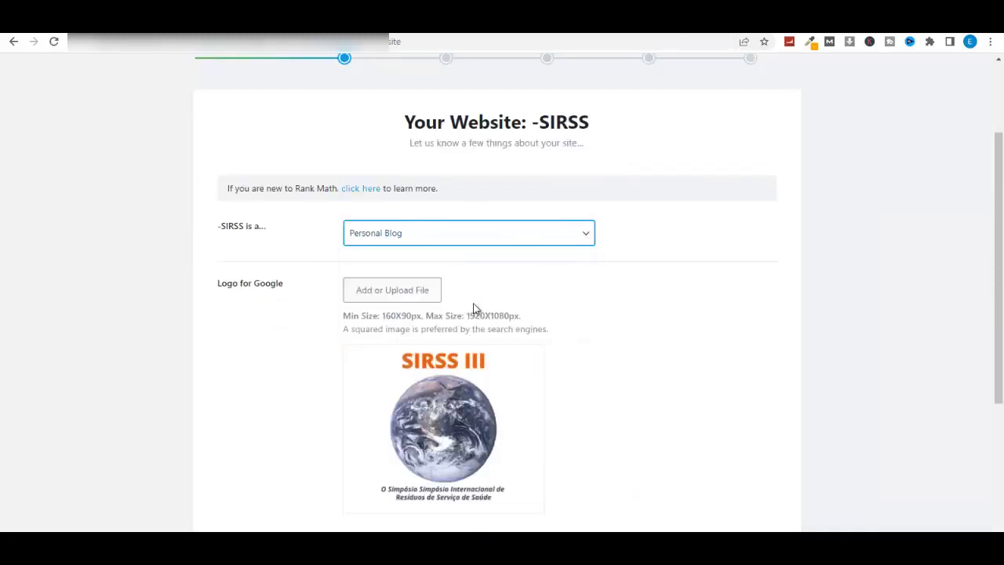
pyautogui.scroll(-3, 302, 350)
pyautogui.scroll(-1, 302, 350)
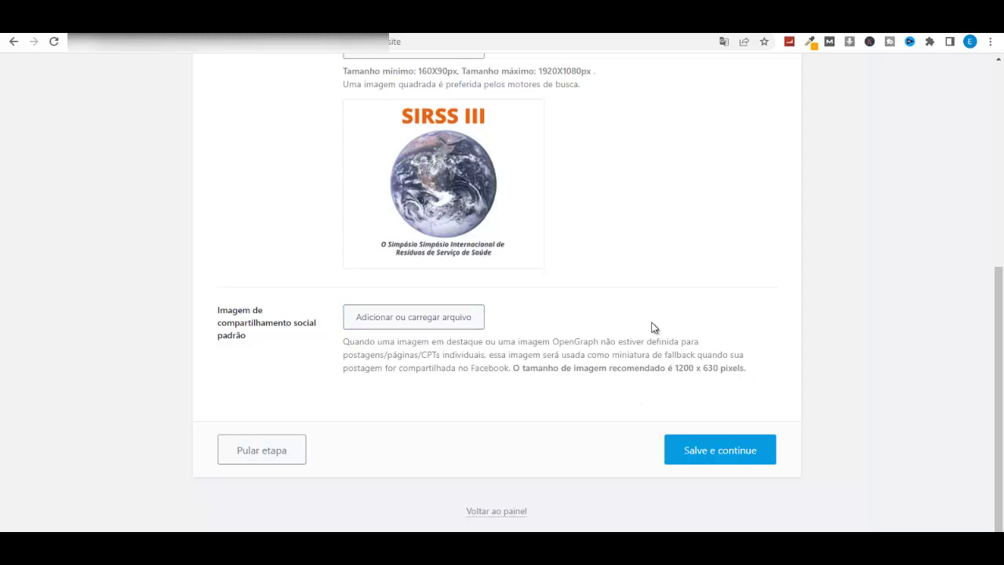
pyautogui.scroll(2, 544, 179)
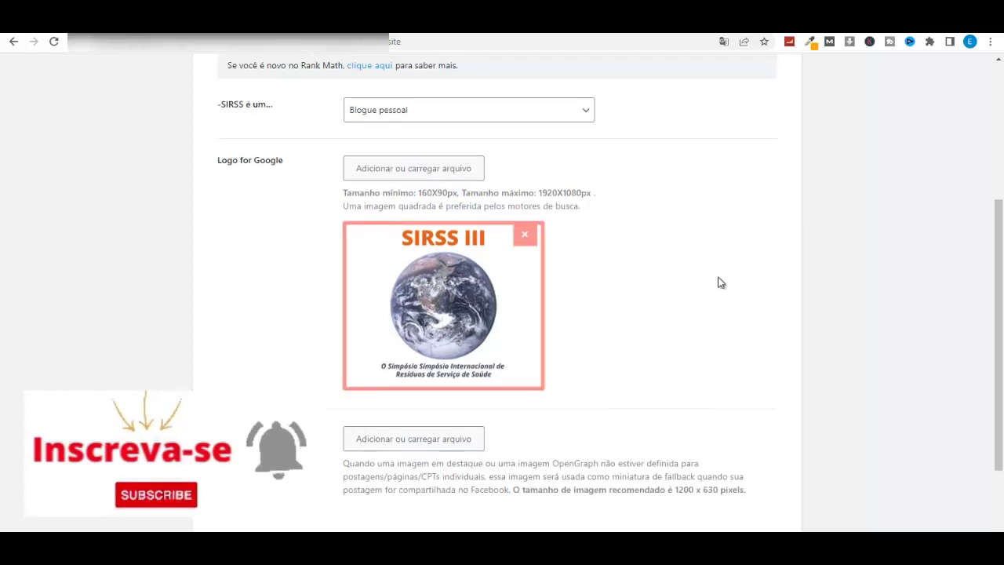
pyautogui.scroll(-1, 718, 279)
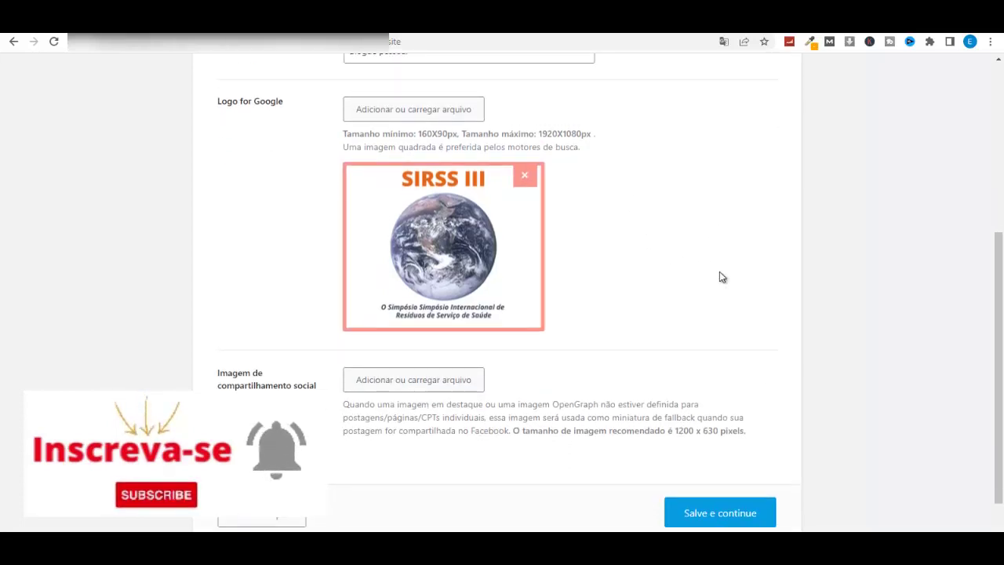
pyautogui.scroll(-1, 720, 276)
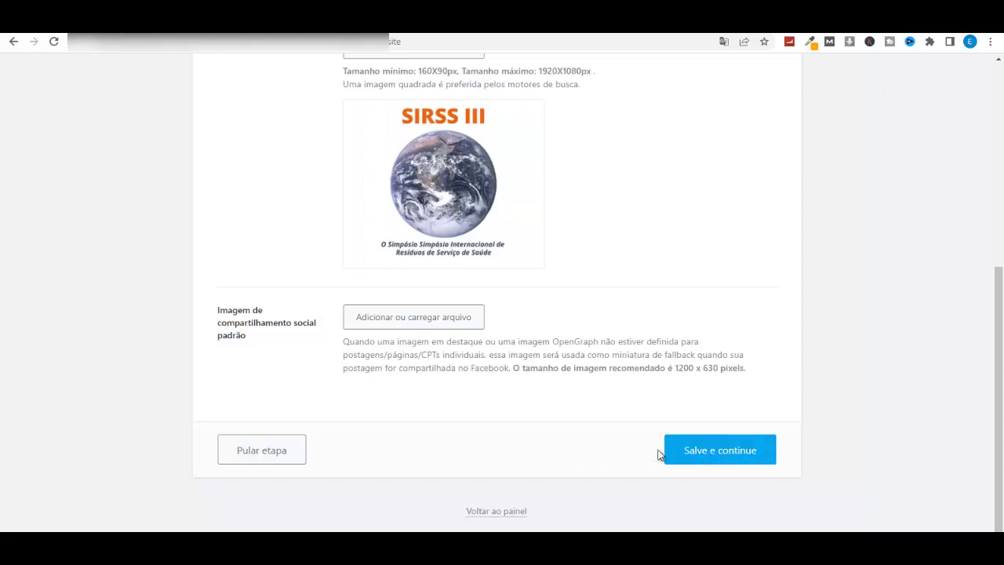
pyautogui.click(278, 461)
# - Skip the wizard's Analytics and Sitemaps steps without connecting Google services or changing the sitemap settings
pyautogui.scroll(-1, 711, 334)
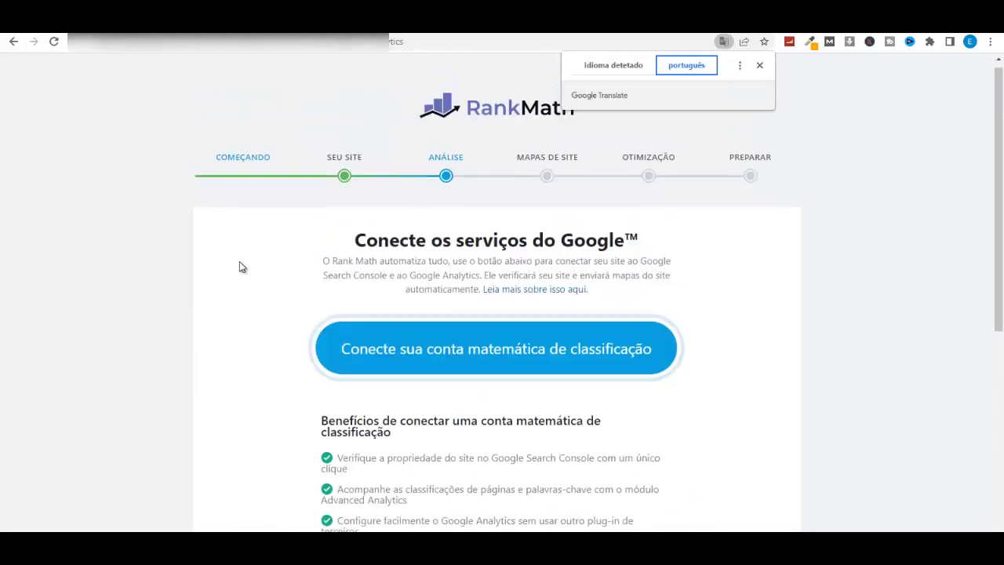
pyautogui.scroll(-1, 239, 263)
pyautogui.scroll(-3, 240, 267)
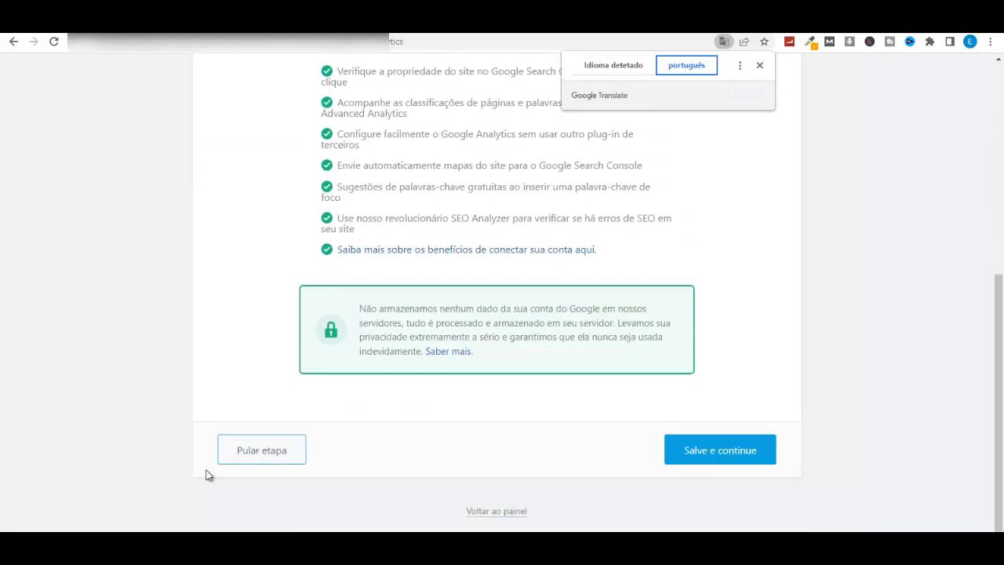
pyautogui.click(254, 459)
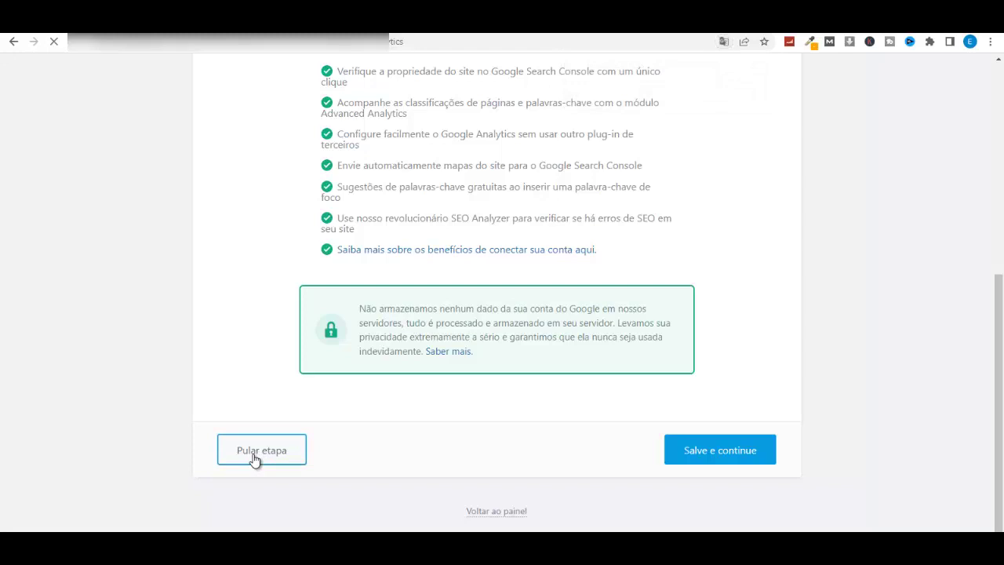
pyautogui.scroll(-3, 515, 331)
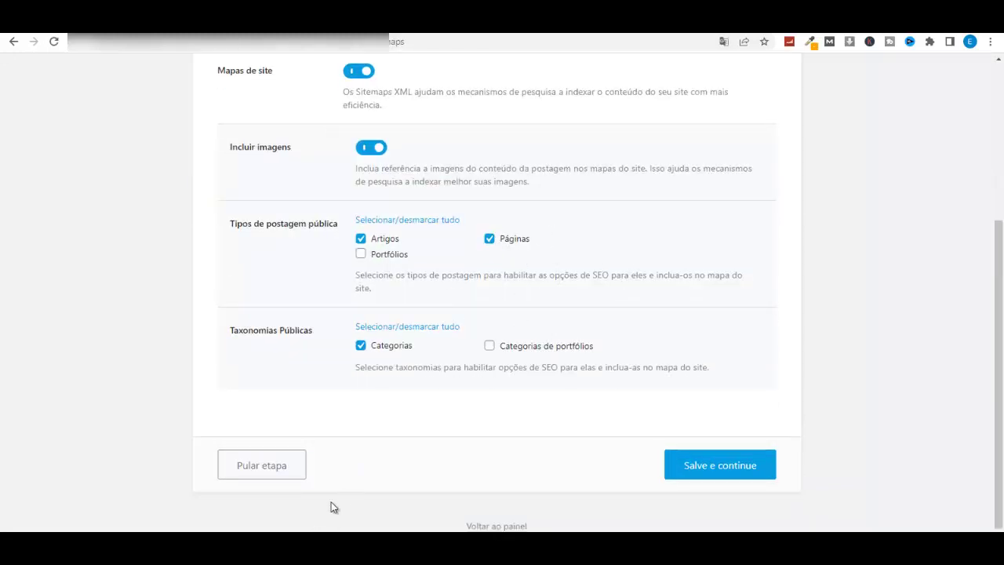
pyautogui.click(262, 469)
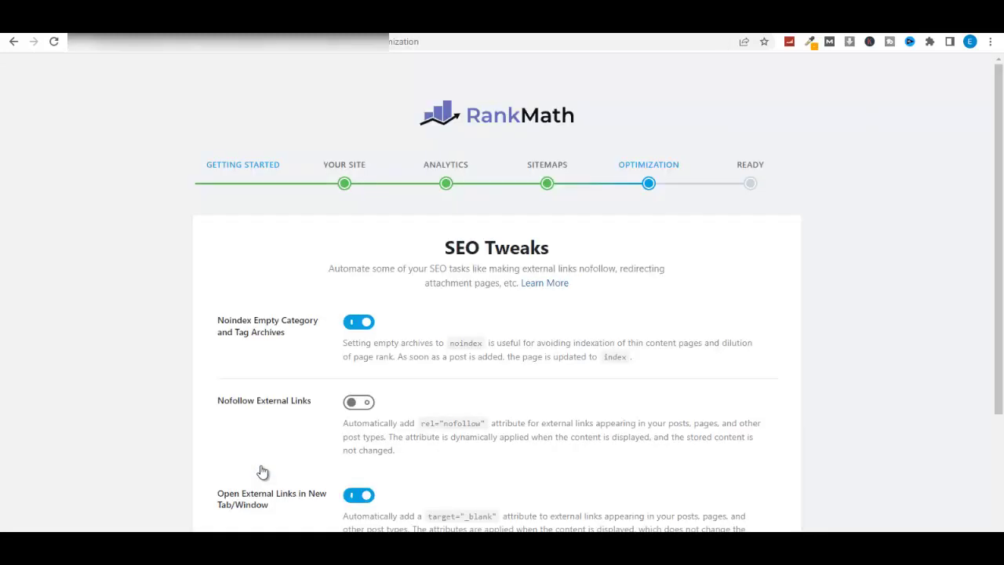
# - Translate the SEO Tweaks page into Portuguese and skip that optimization step
pyautogui.scroll(-3, 694, 260)
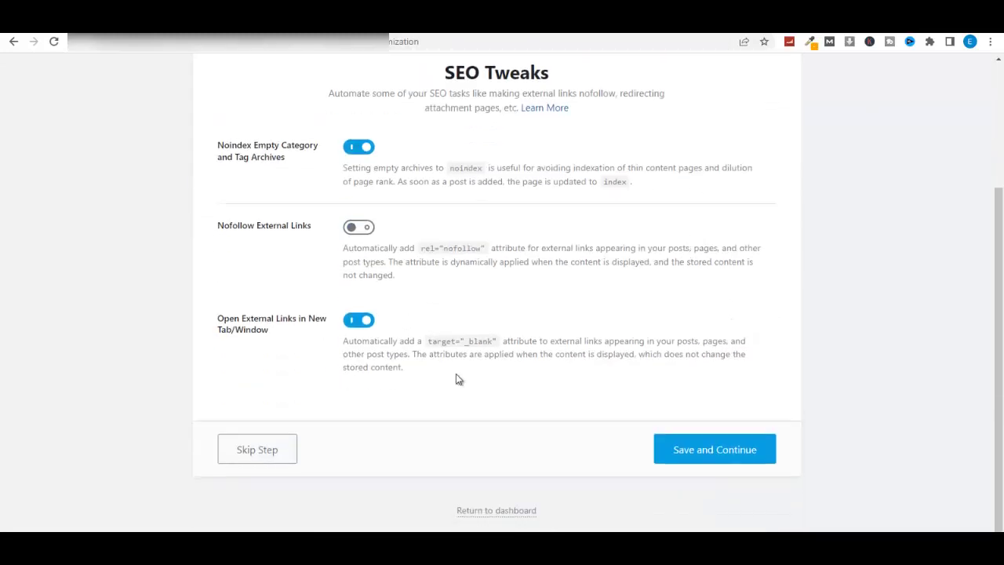
pyautogui.rightClick(90, 282)
pyautogui.click(156, 441)
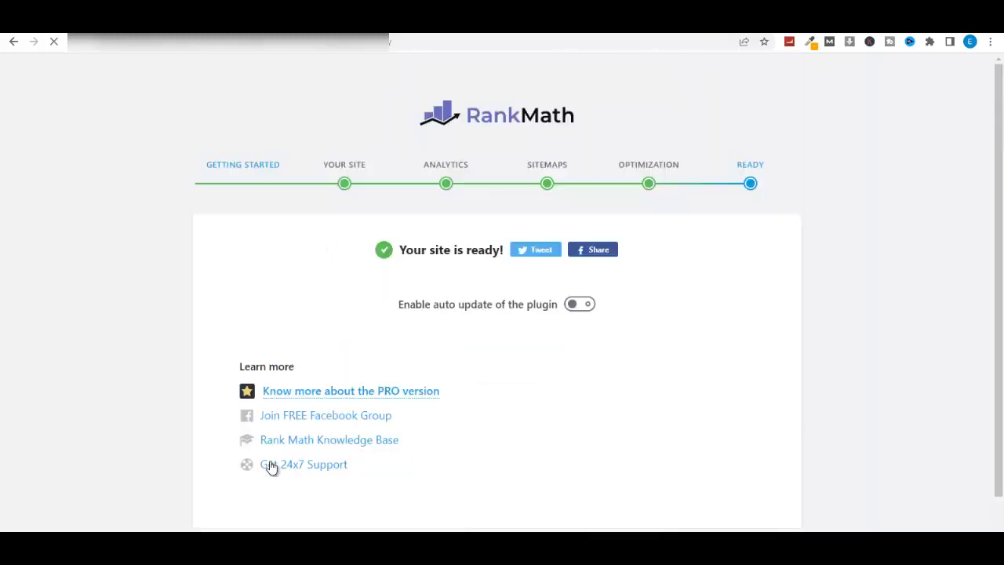
# - Translate the wizard's final Ready page into Portuguese and return to the Rank Math dashboard
pyautogui.scroll(-1, 552, 300)
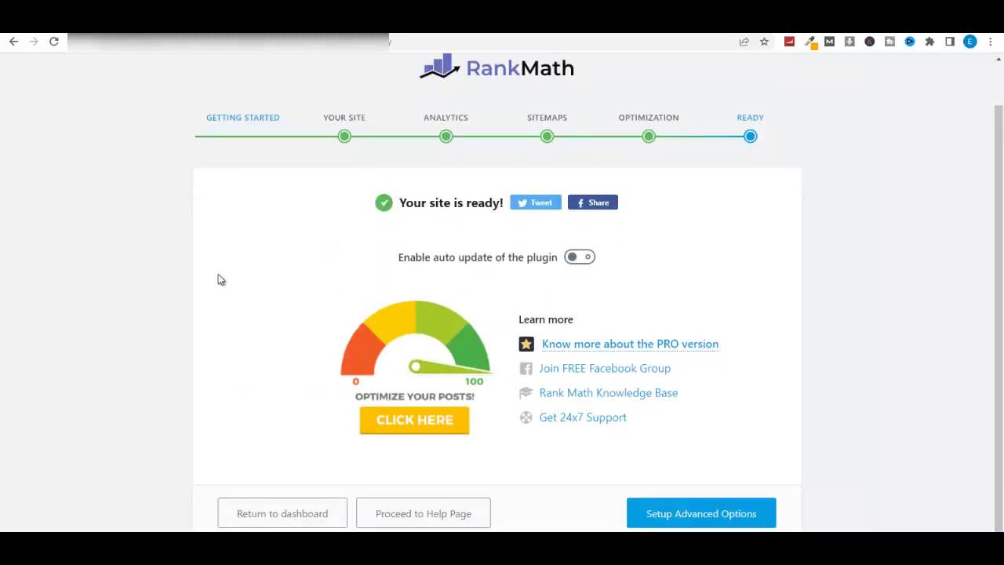
pyautogui.rightClick(164, 272)
pyautogui.click(248, 413)
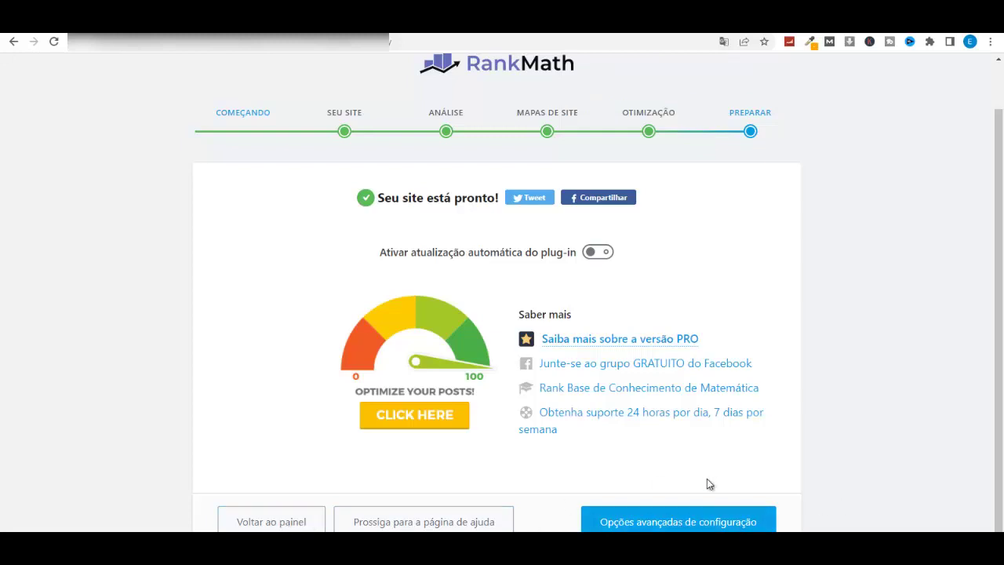
pyautogui.click(320, 523)
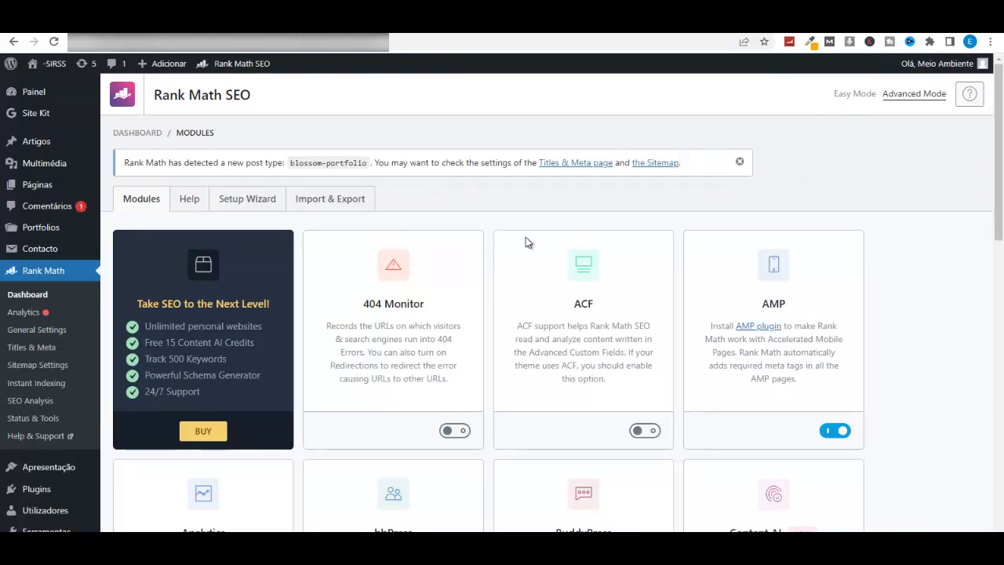
# - Translate the Rank Math modules dashboard into Portuguese and look through the available modules
pyautogui.scroll(-2, 355, 334)
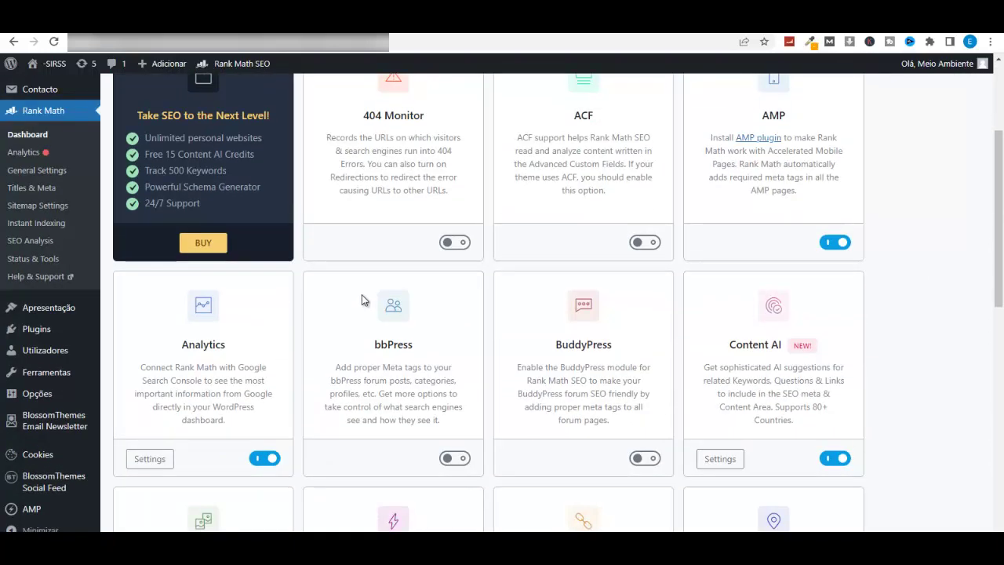
pyautogui.scroll(2, 361, 294)
pyautogui.scroll(-2, 235, 274)
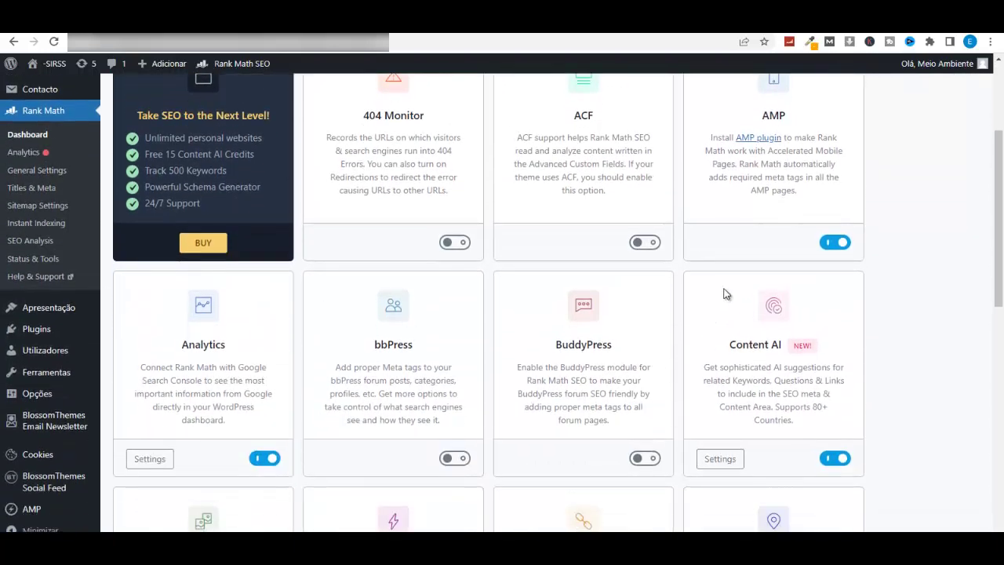
pyautogui.rightClick(484, 241)
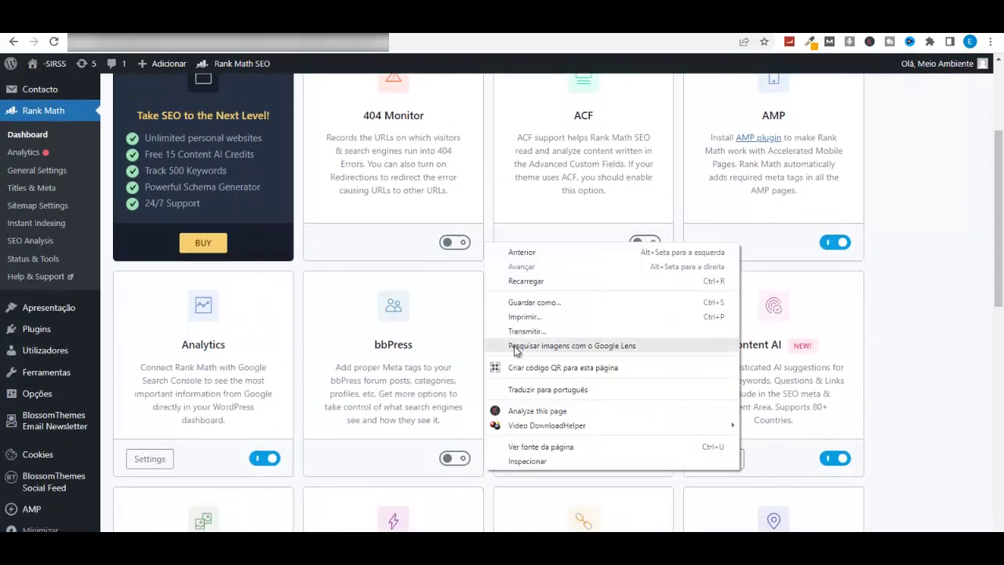
pyautogui.click(534, 388)
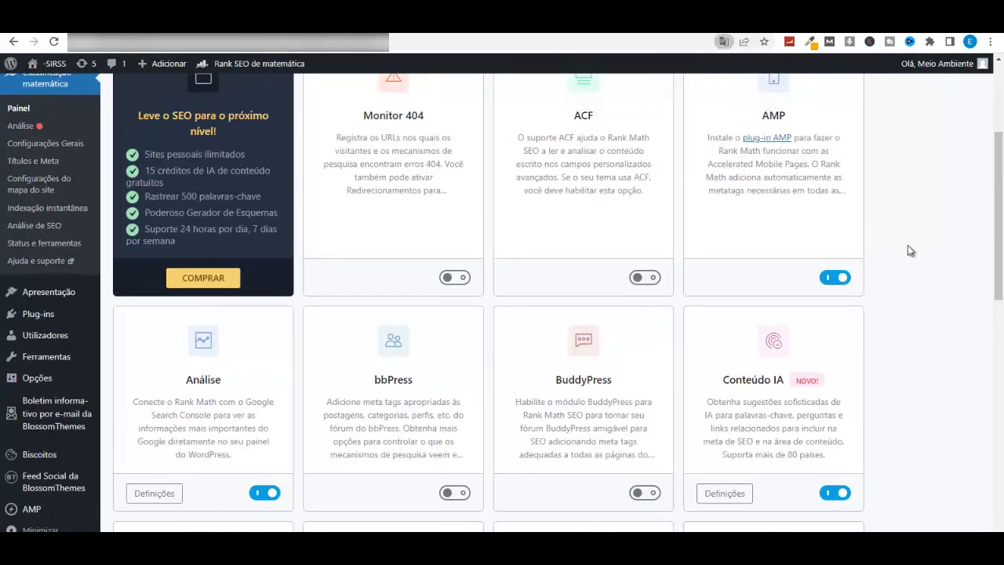
pyautogui.scroll(-2, 919, 272)
pyautogui.scroll(3, 918, 271)
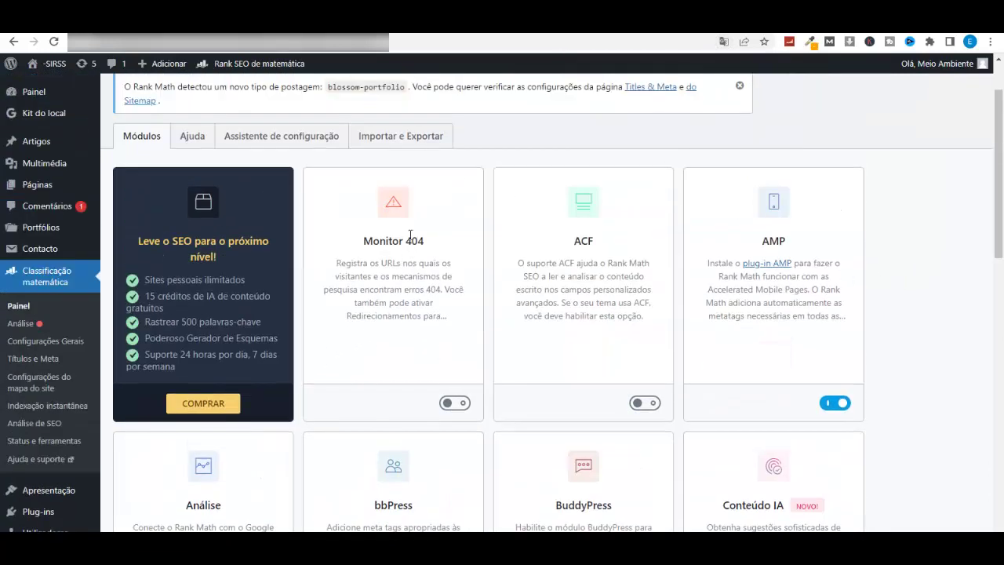
# - Enable the Monitor 404 module and look through the remaining Rank Math modules down to WooCommerce
pyautogui.click(451, 410)
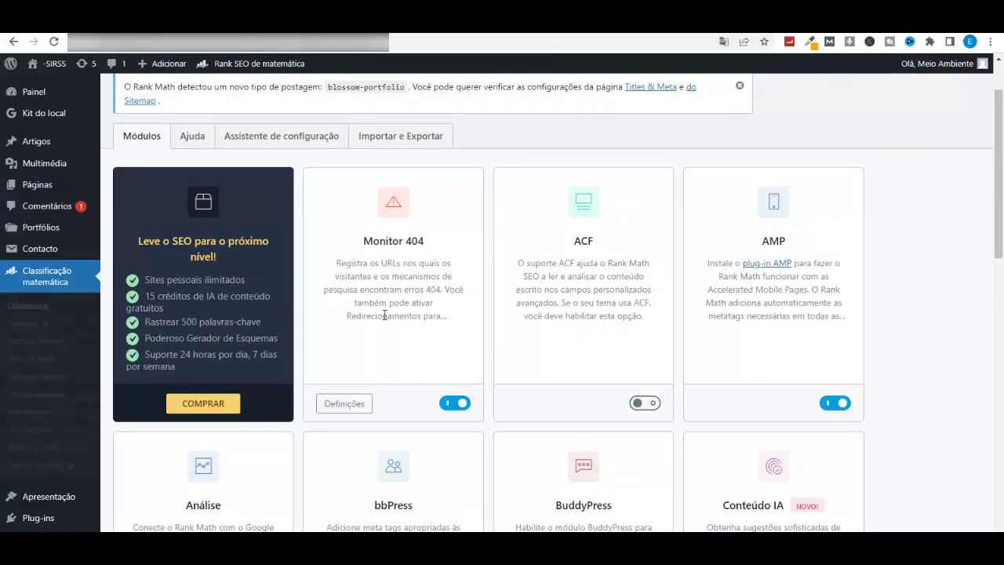
pyautogui.scroll(-3, 415, 293)
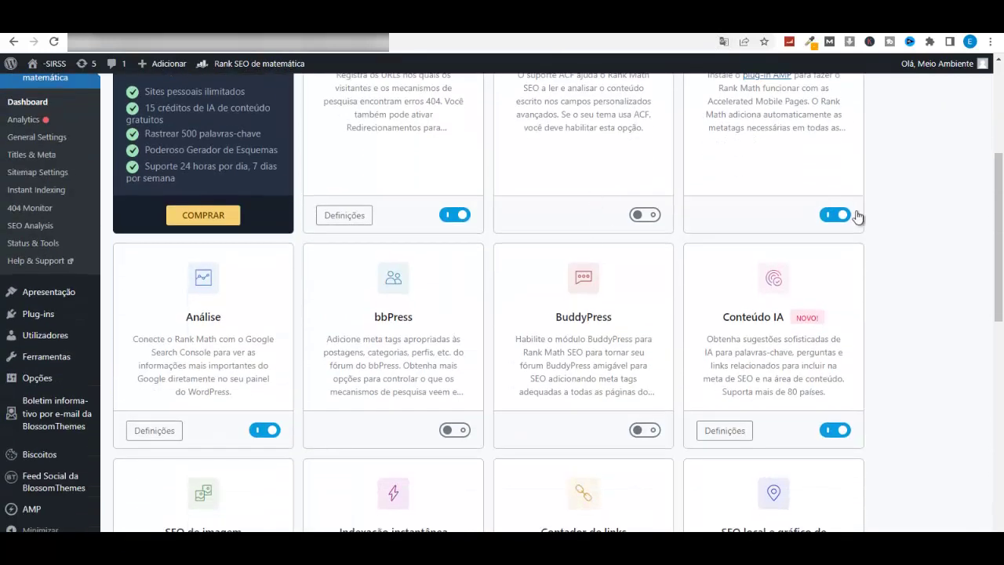
pyautogui.scroll(-2, 651, 264)
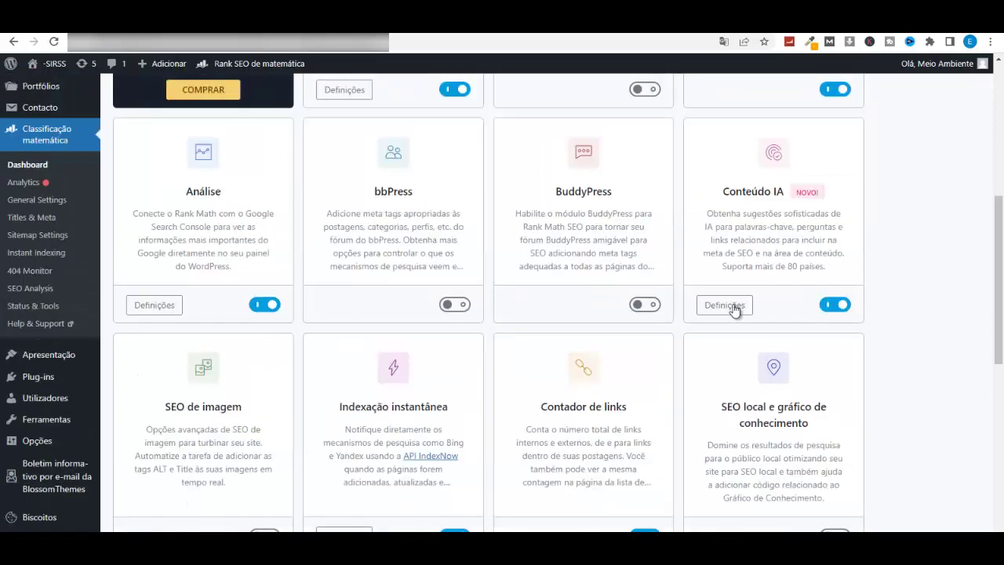
pyautogui.scroll(-2, 854, 304)
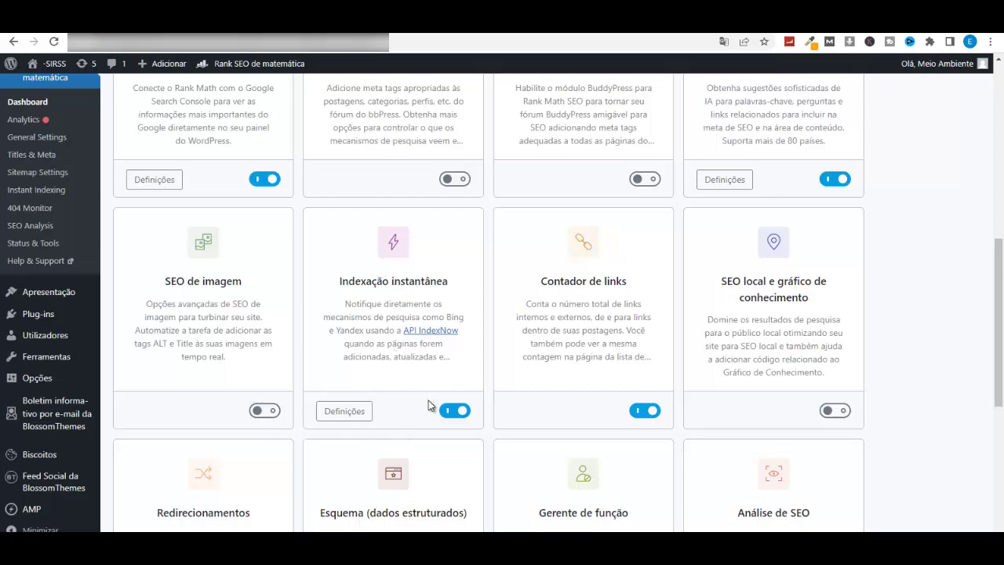
pyautogui.scroll(-1, 453, 415)
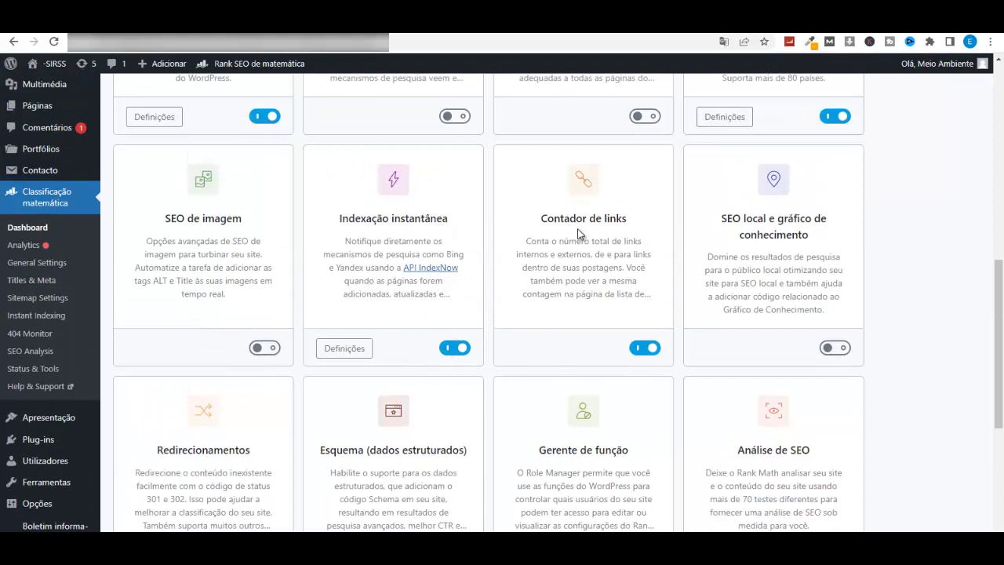
pyautogui.scroll(-2, 724, 352)
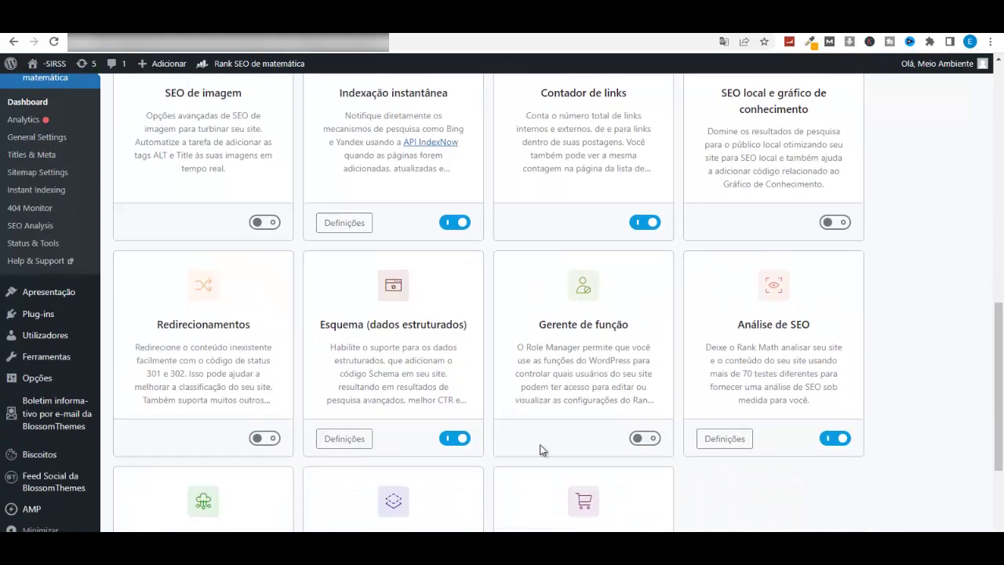
pyautogui.scroll(-3, 750, 445)
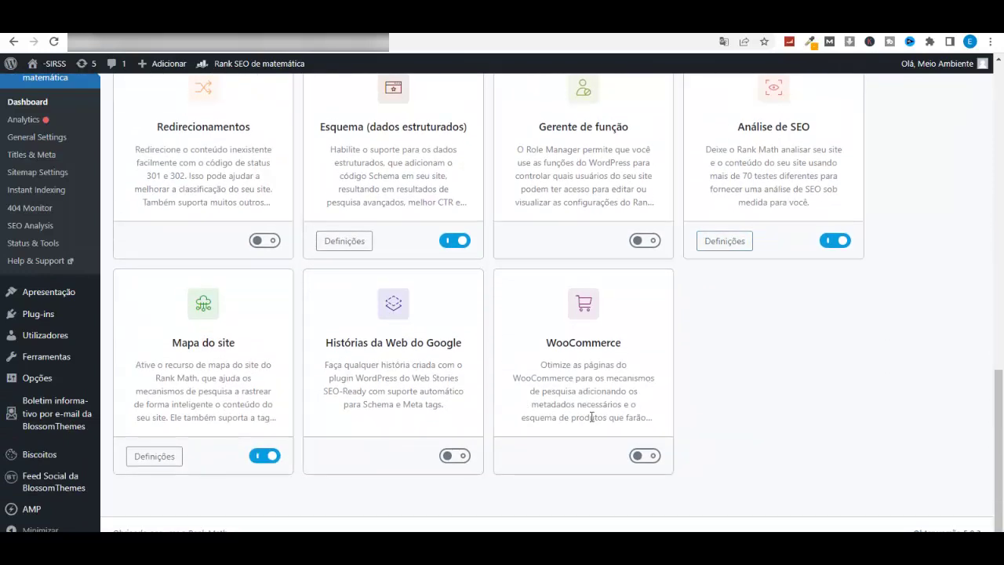
# - Open the settings of the Indexação instantânea module and translate the page into Portuguese
pyautogui.scroll(1, 704, 424)
pyautogui.scroll(2, 704, 424)
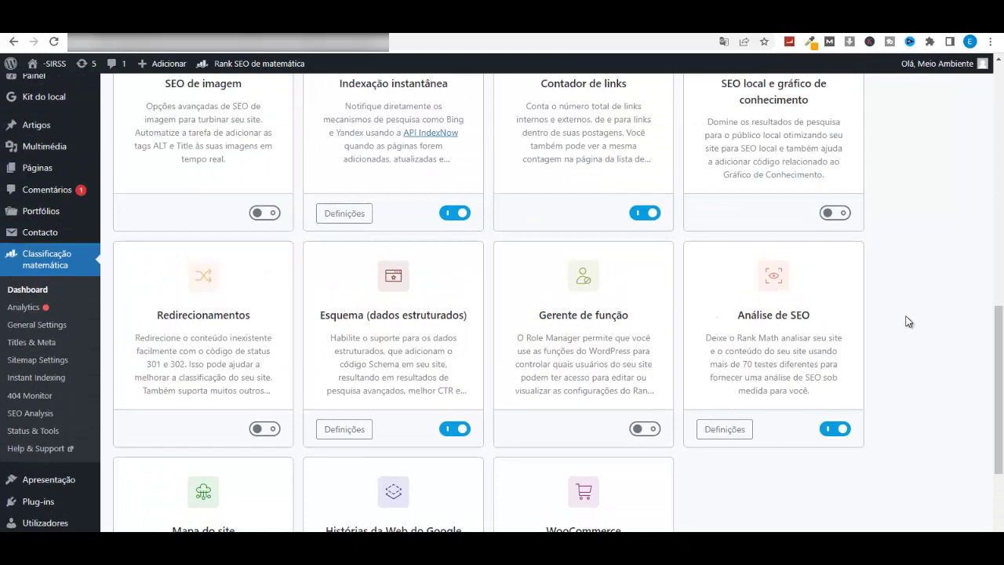
pyautogui.scroll(-2, 908, 321)
pyautogui.scroll(2, 908, 322)
pyautogui.scroll(1, 908, 321)
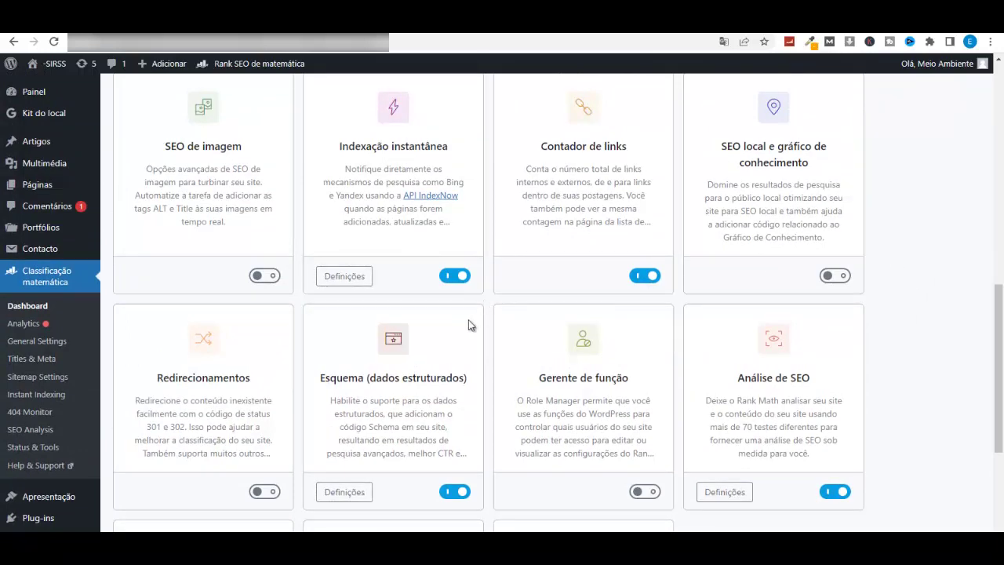
pyautogui.scroll(1, 209, 305)
pyautogui.scroll(2, 209, 305)
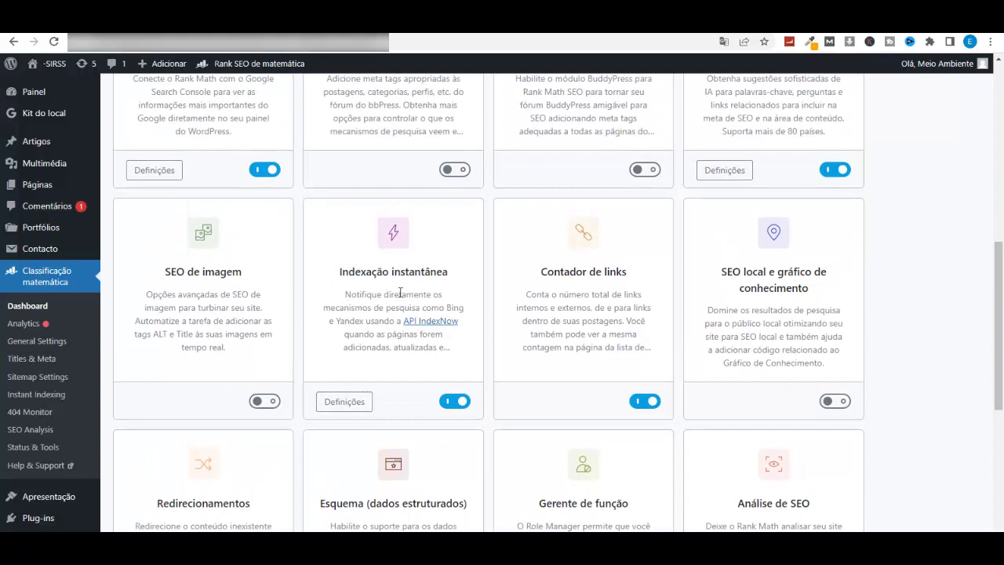
pyautogui.click(338, 404)
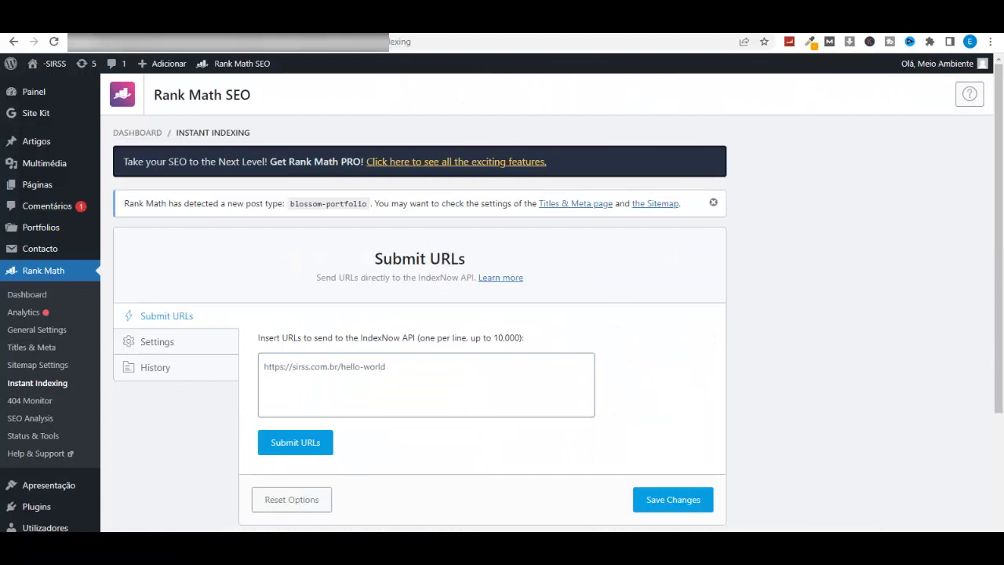
pyautogui.scroll(-1, 781, 400)
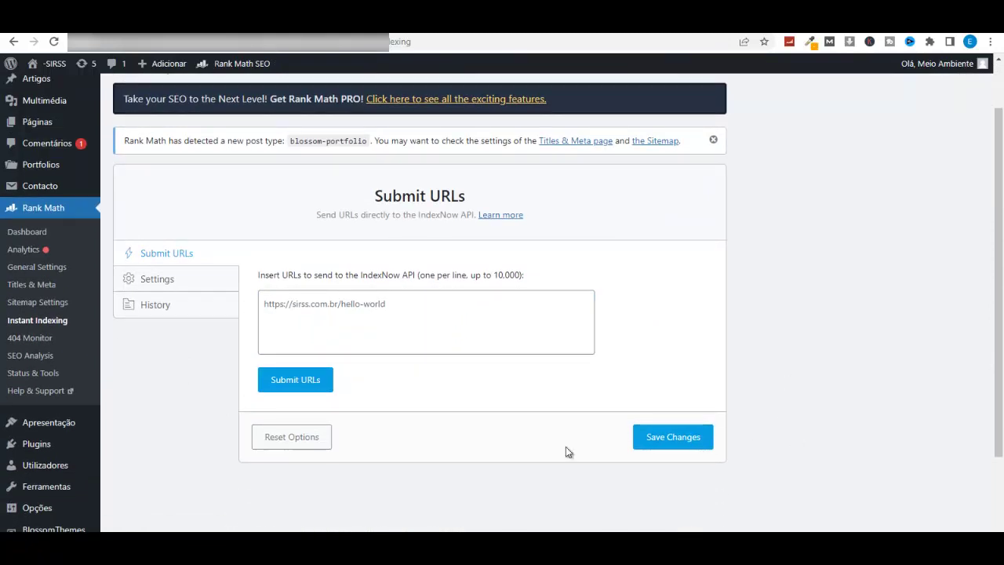
pyautogui.rightClick(521, 187)
pyautogui.click(582, 331)
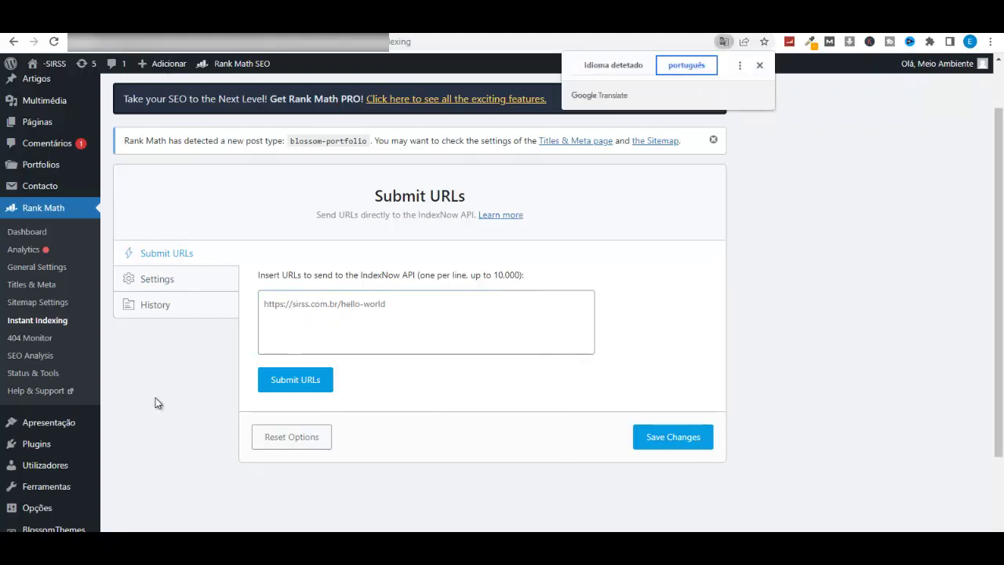
# - Examine the Instant Indexing field for submitting URLs to the IndexNow API without entering any
pyautogui.click(178, 322)
pyautogui.click(282, 332)
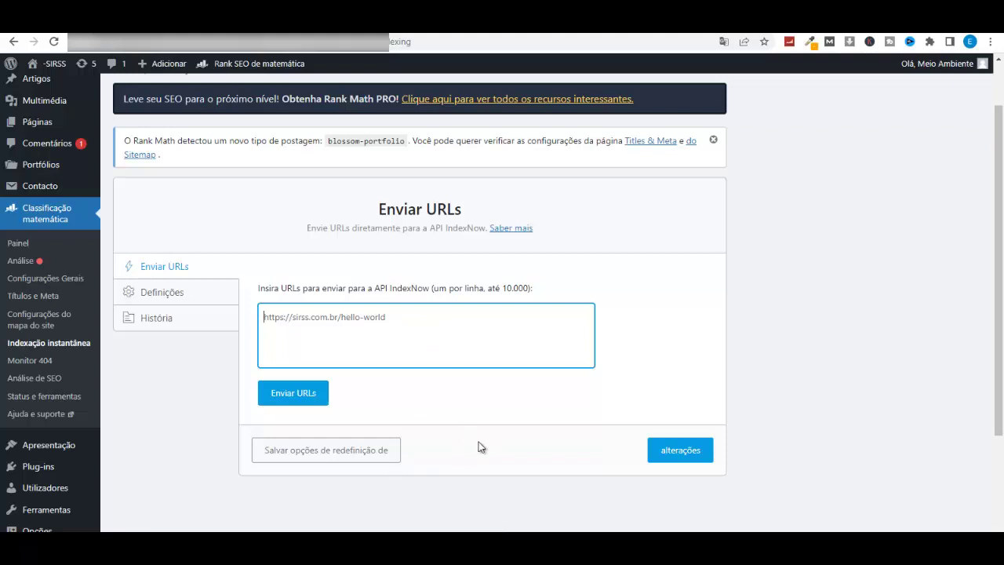
pyautogui.click(594, 469)
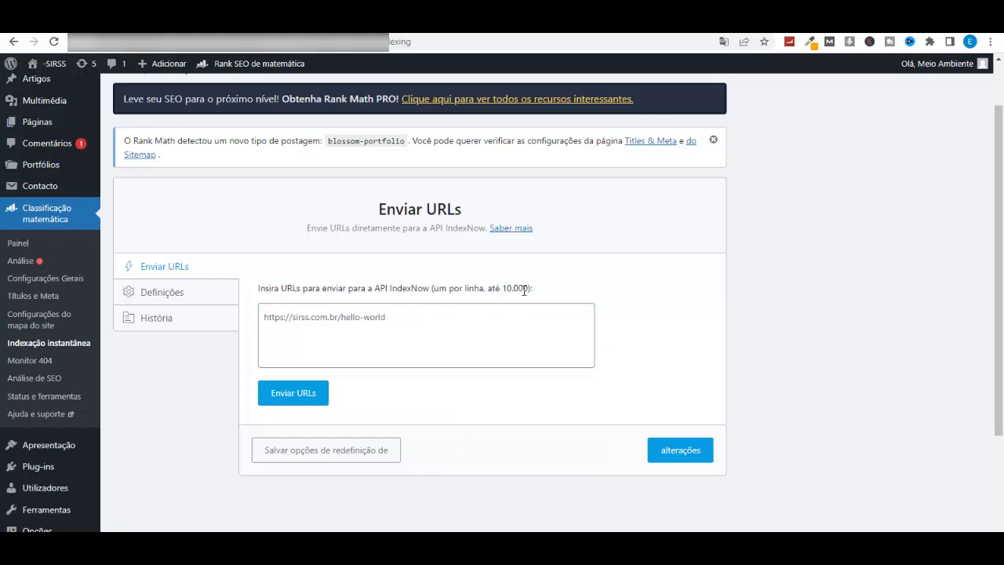
pyautogui.click(426, 324)
# - Open Rank Math's sitemap settings in a new browser tab and translate the page into Portuguese
pyautogui.rightClick(43, 322)
pyautogui.click(73, 335)
pyautogui.click(39, 320)
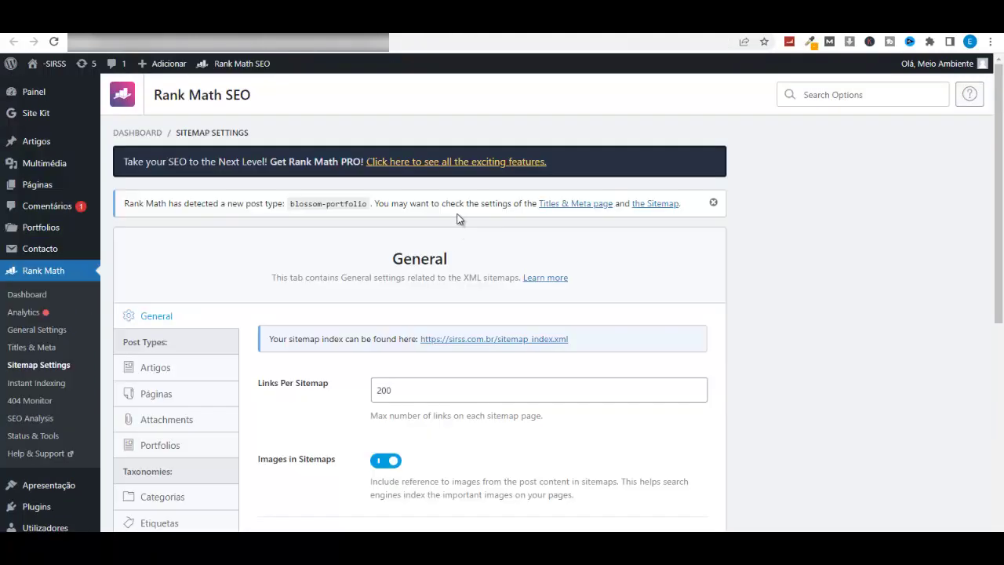
pyautogui.scroll(-1, 537, 241)
pyautogui.rightClick(665, 219)
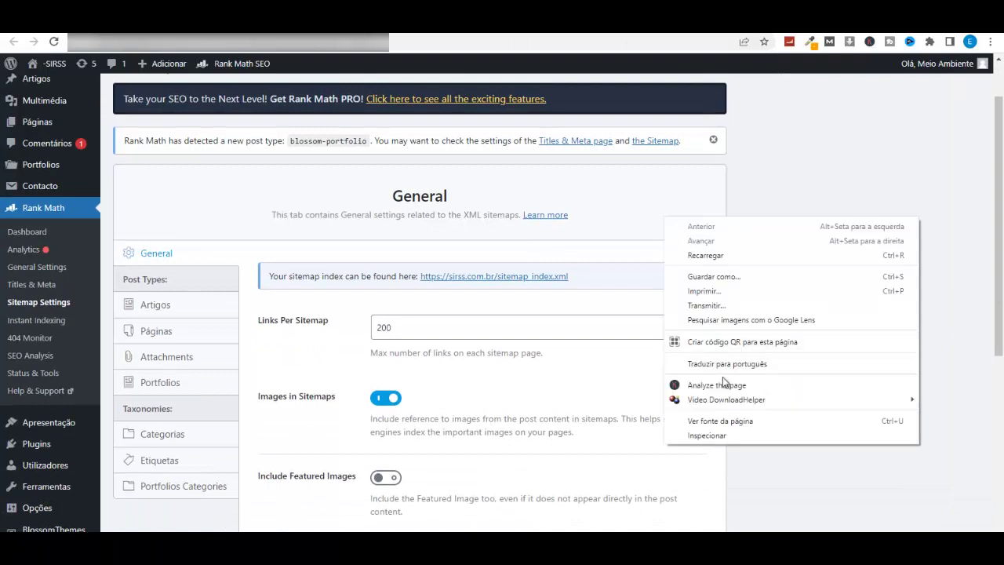
pyautogui.click(724, 365)
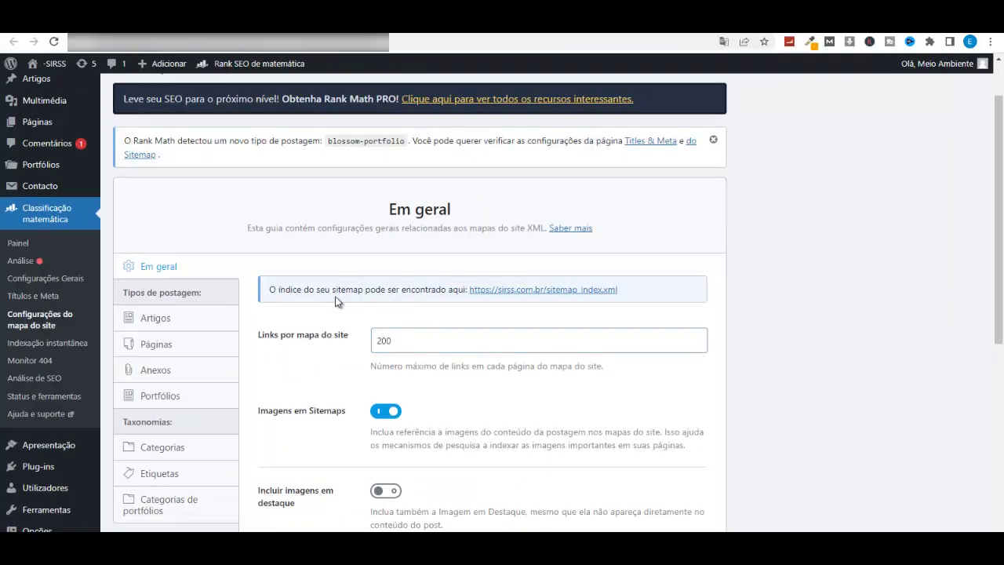
# - Open the site's sitemap_index.xml link in a new browser tab and translate the page into Portuguese
pyautogui.rightClick(543, 294)
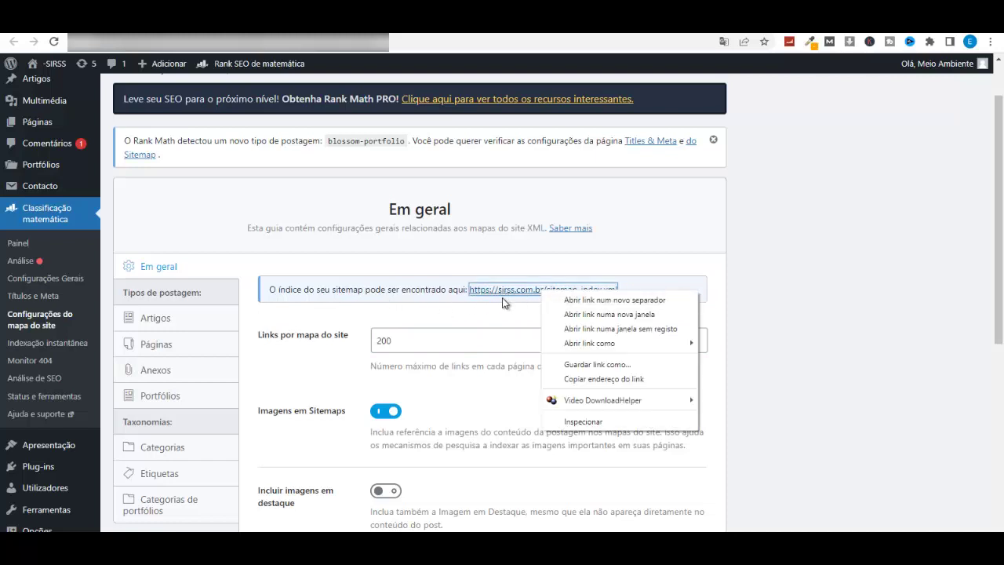
pyautogui.click(511, 301)
pyautogui.rightClick(538, 292)
pyautogui.click(540, 299)
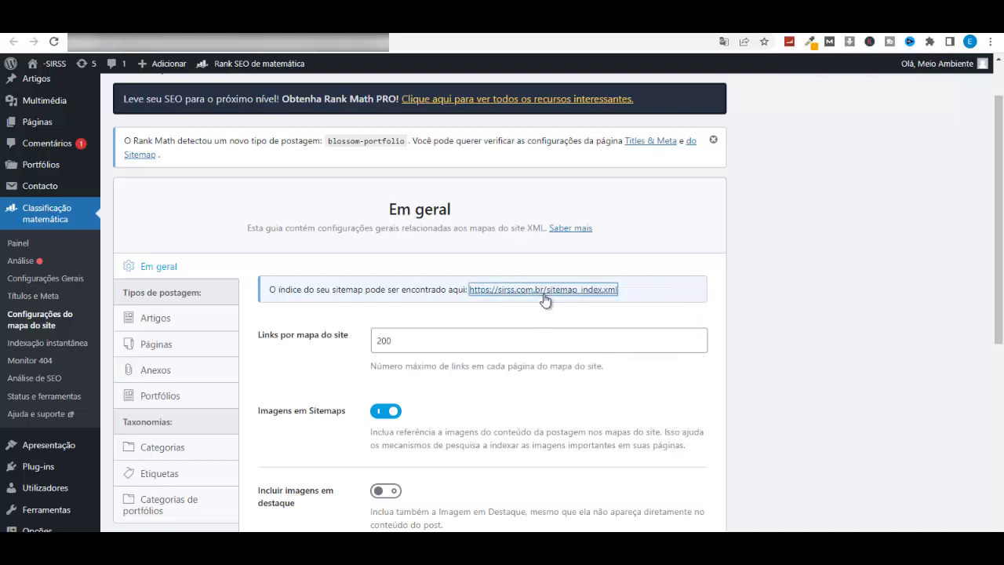
pyautogui.click(525, 36)
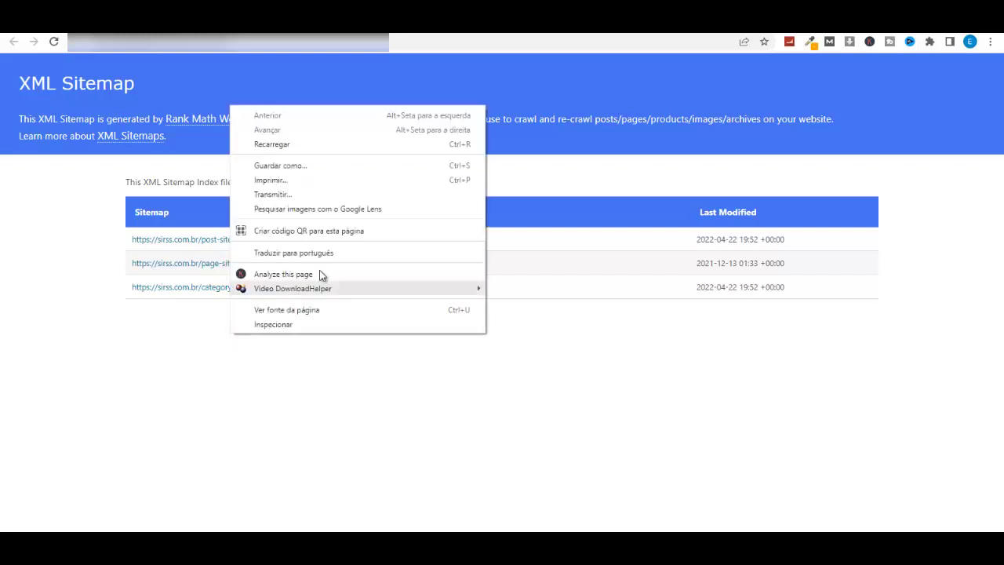
pyautogui.click(324, 253)
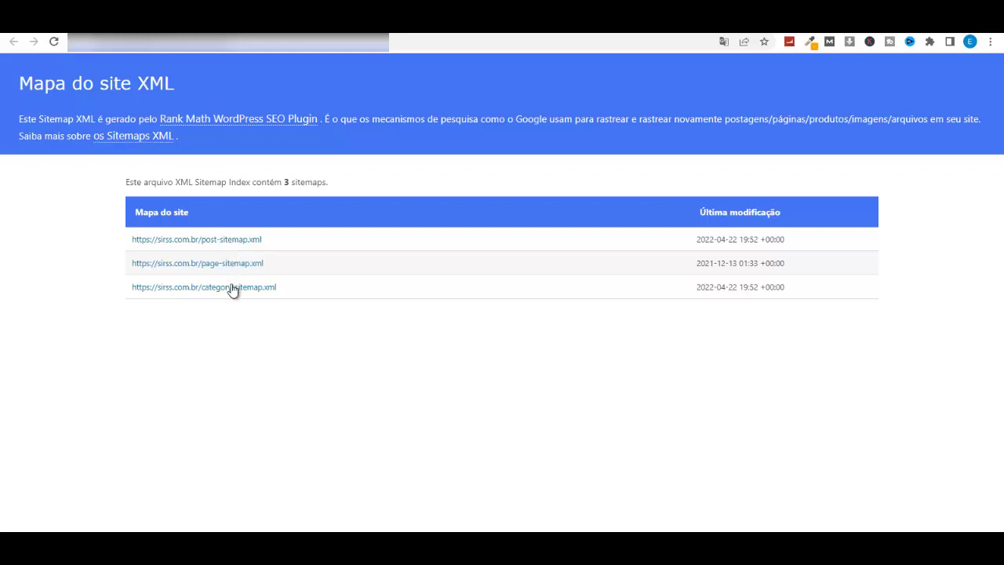
# - Open post-sitemap.xml from the sitemap index and look through its list of post URLs
pyautogui.click(250, 247)
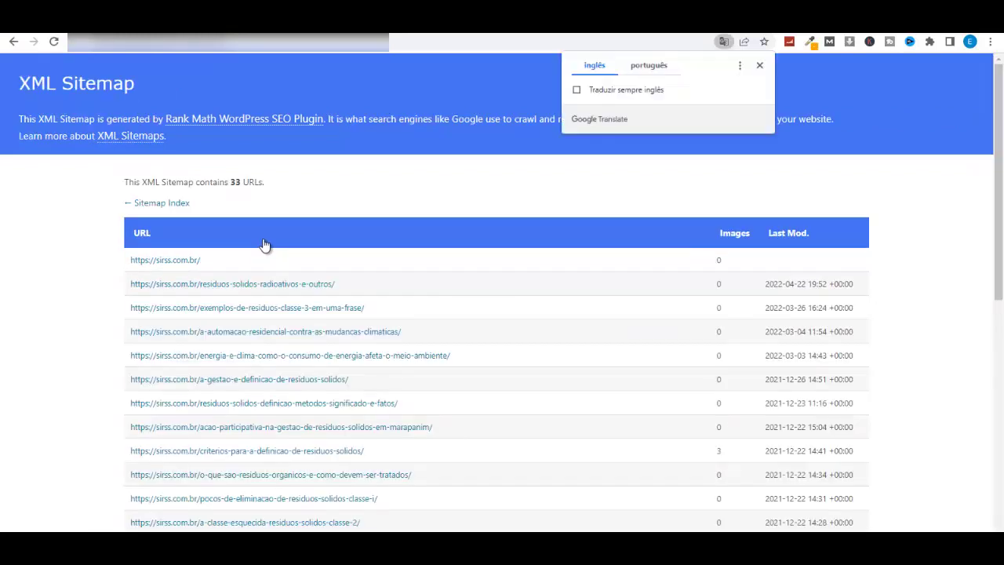
pyautogui.scroll(-3, 280, 263)
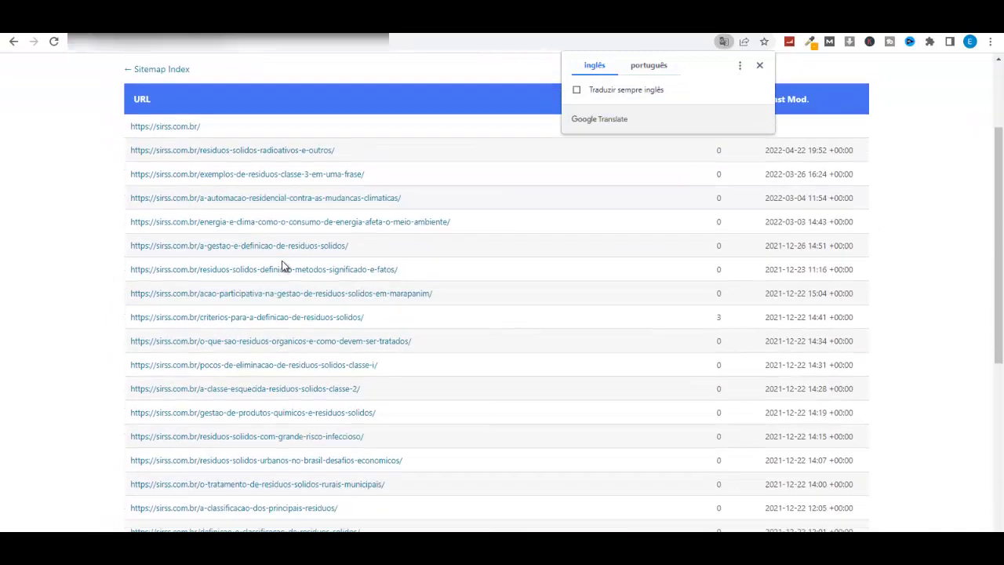
pyautogui.scroll(3, 282, 267)
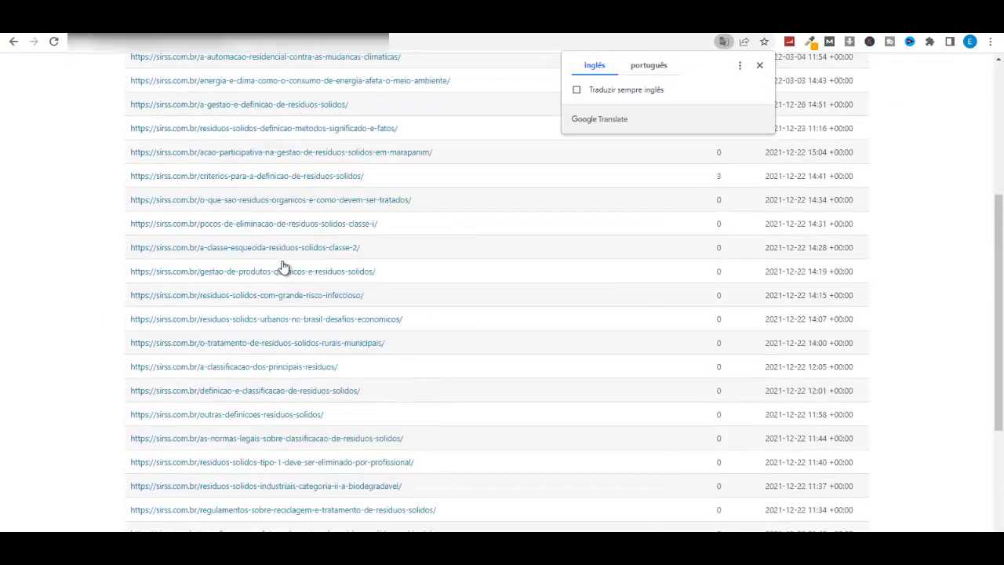
pyautogui.scroll(-2, 282, 267)
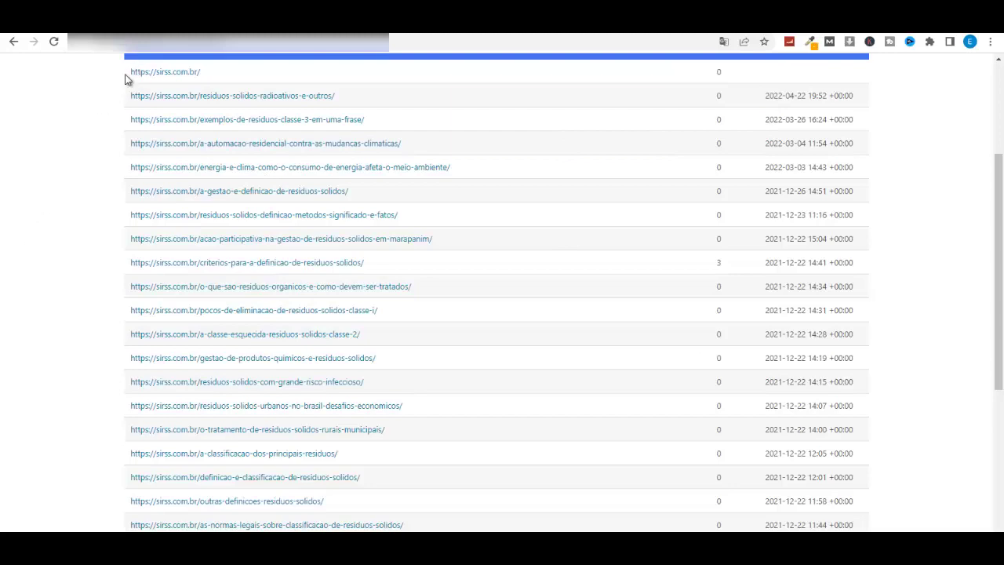
# - Copy the table of post URLs from the sitemap and paste it into a blank Microsoft Excel sheet
pyautogui.moveTo(131, 79); pyautogui.dragTo(565, 507)
pyautogui.rightClick(346, 240)
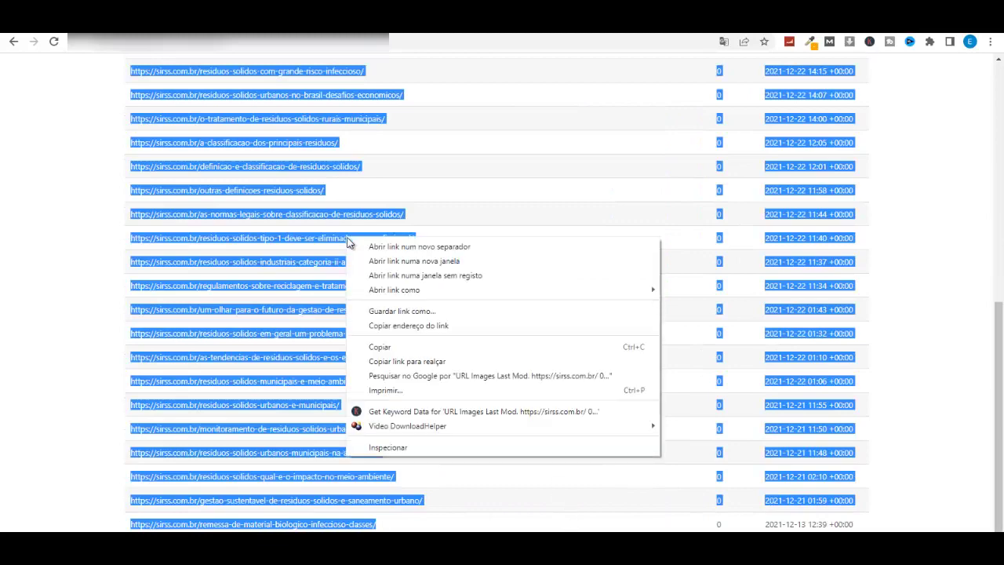
pyautogui.click(415, 345)
pyautogui.click(465, 404)
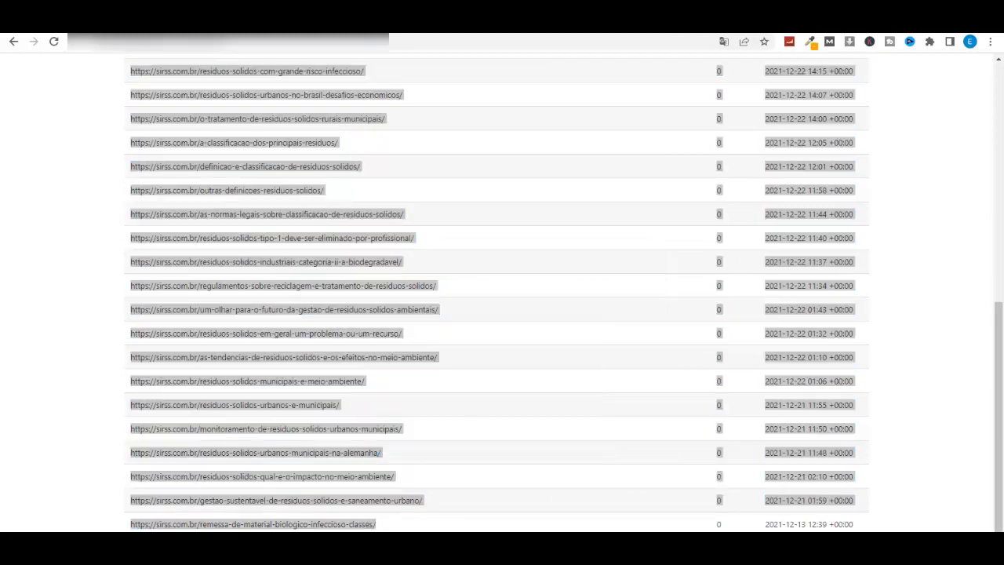
pyautogui.scroll(8, 465, 404)
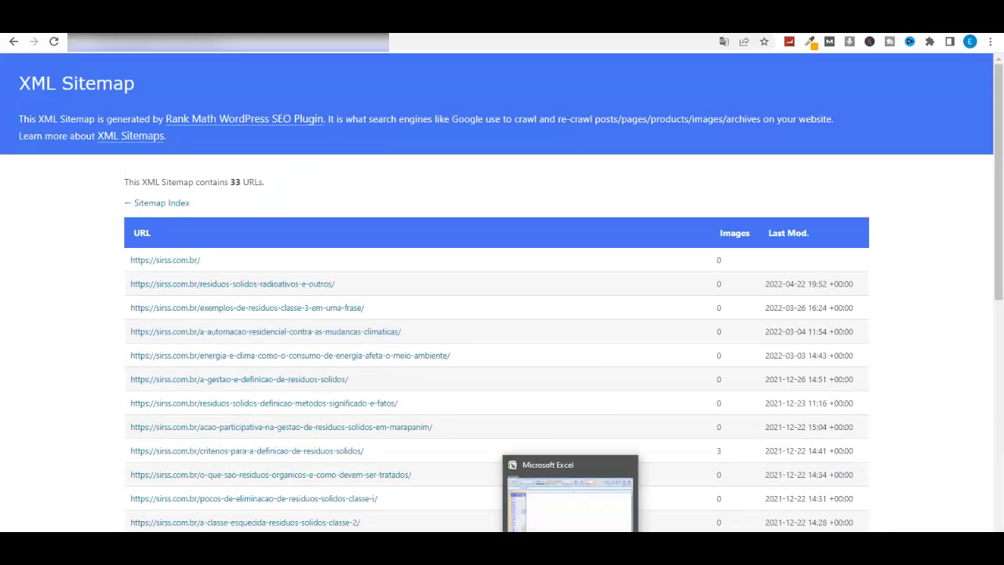
pyautogui.click(571, 504)
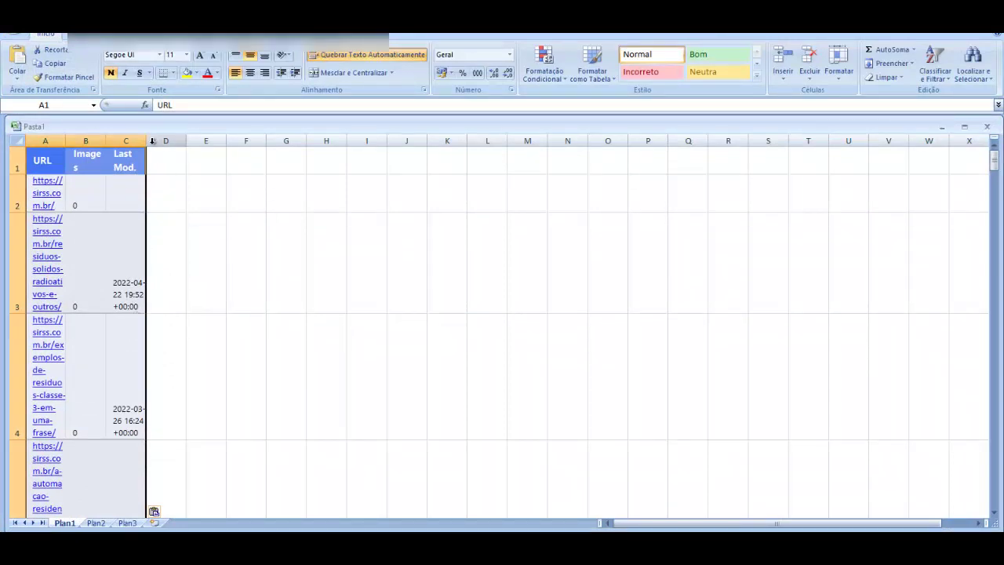
# - Widen the pasted columns and delete the modification date and Images columns, keeping only the URL column
pyautogui.moveTo(149, 146); pyautogui.dragTo(623, 143)
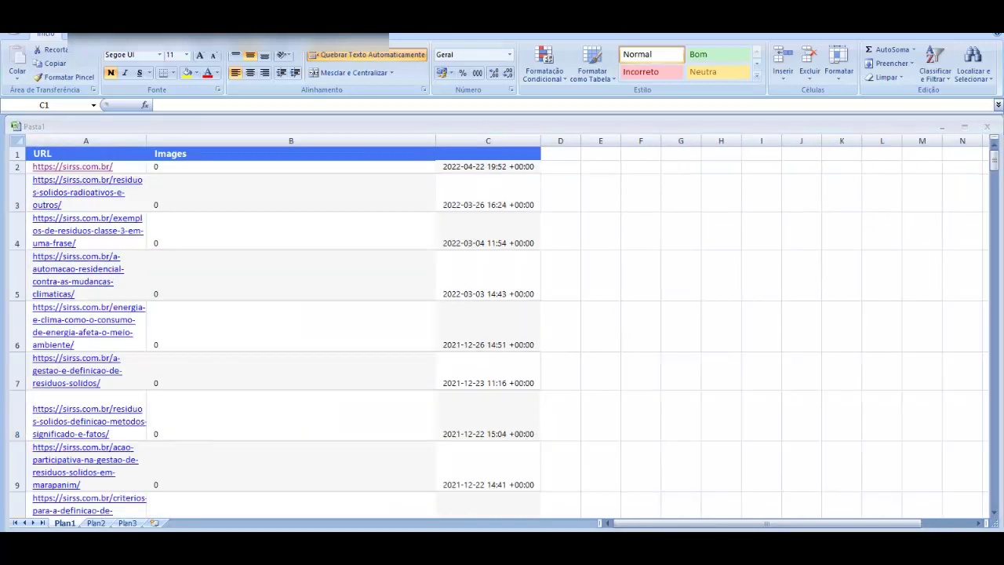
pyautogui.click(471, 140)
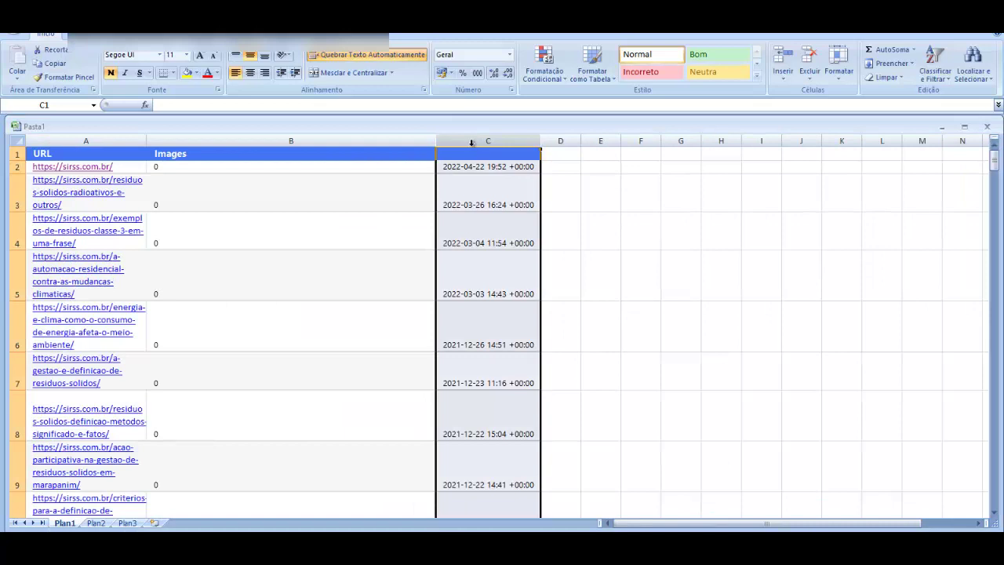
pyautogui.press('Delete')
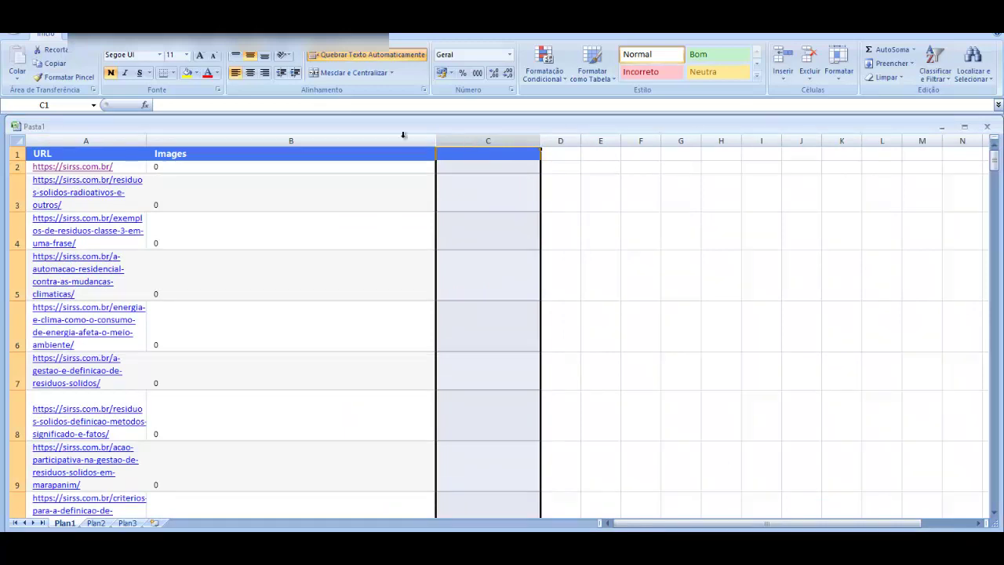
pyautogui.click(299, 136)
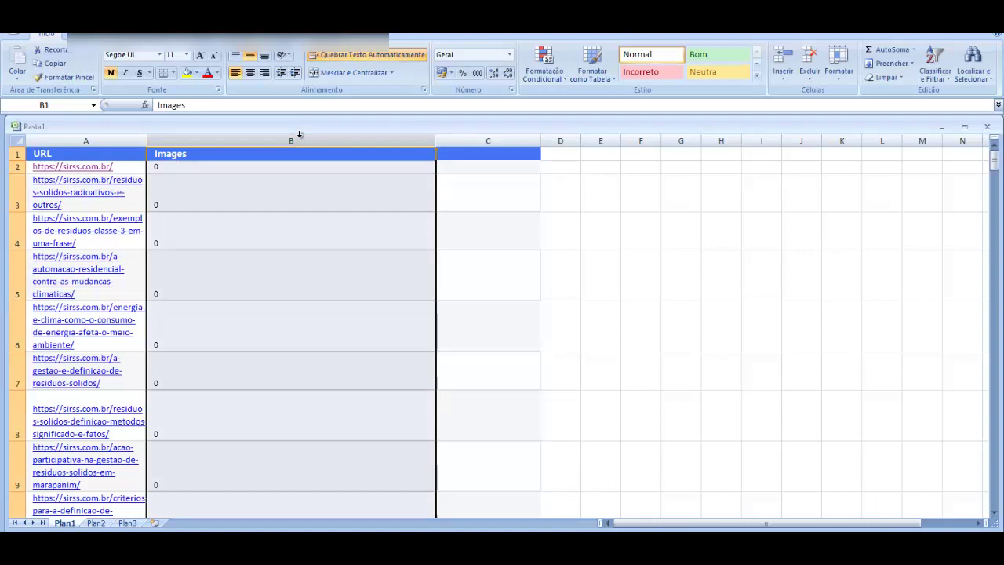
pyautogui.press('Delete')
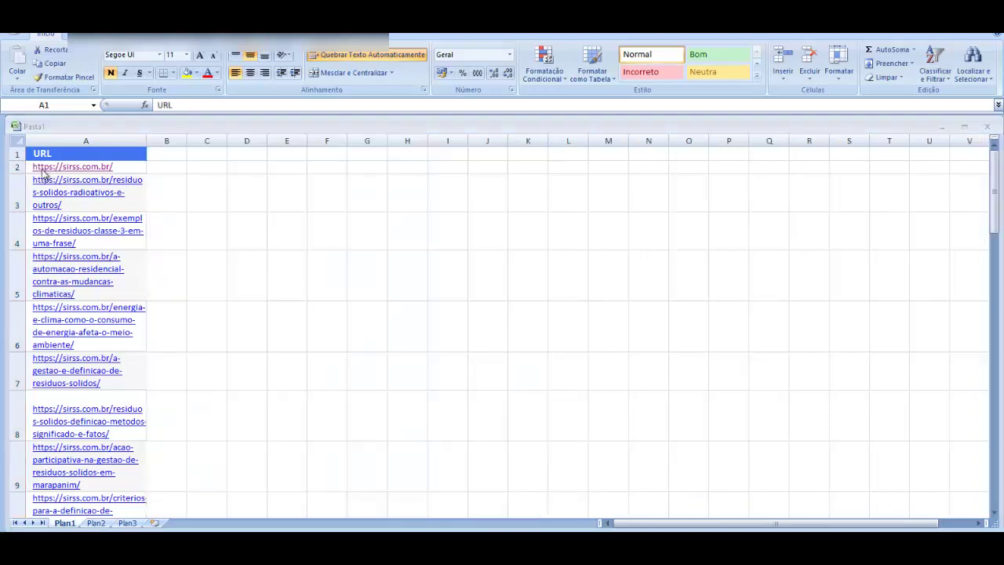
# - Copy the entire URL column from the Excel sheet
pyautogui.rightClick(55, 274)
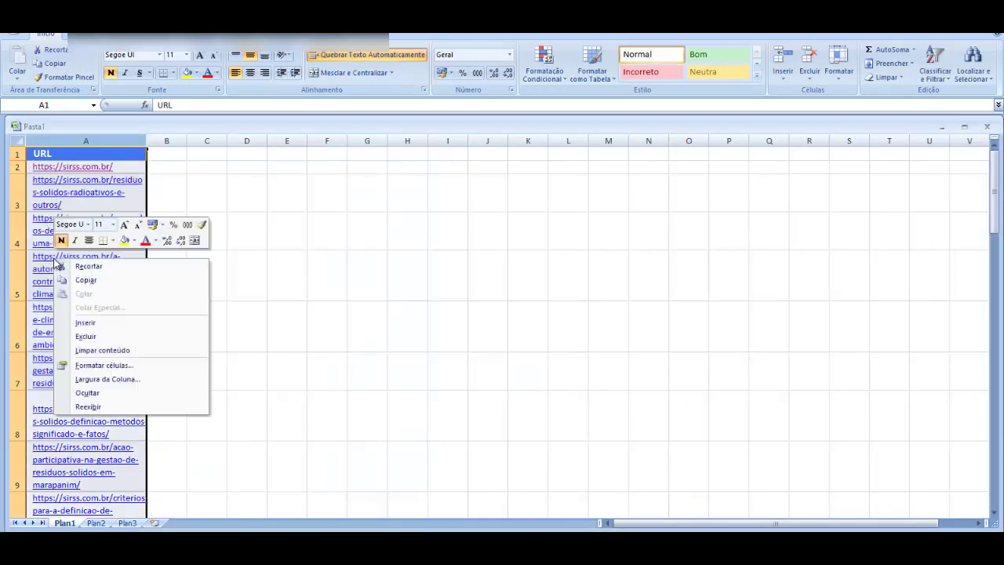
pyautogui.click(84, 279)
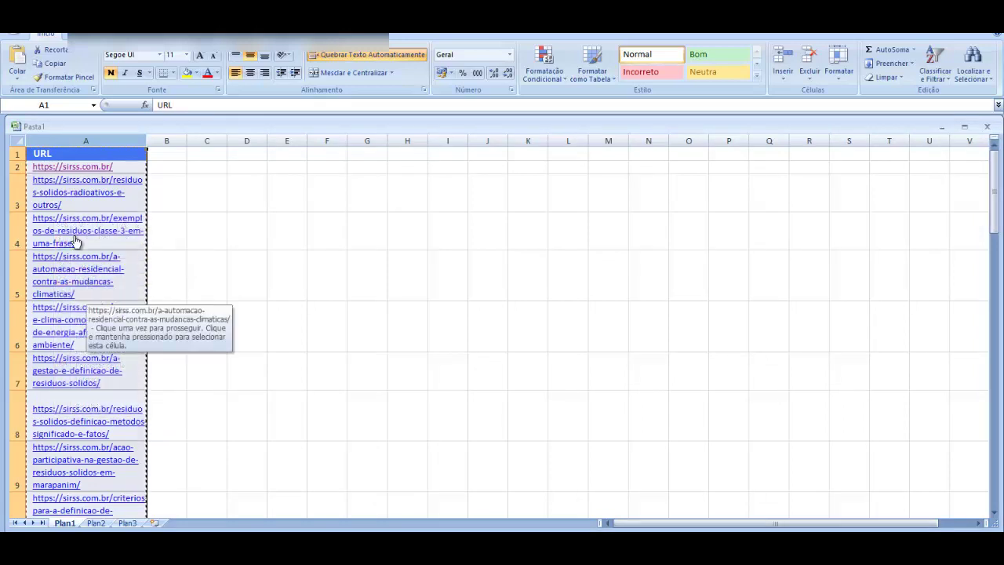
pyautogui.rightClick(65, 267)
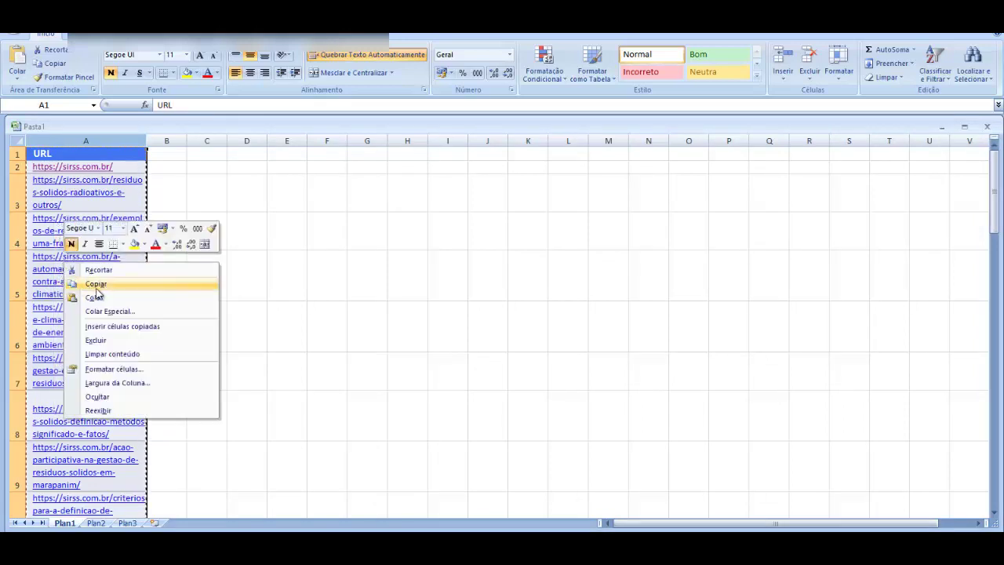
pyautogui.click(95, 285)
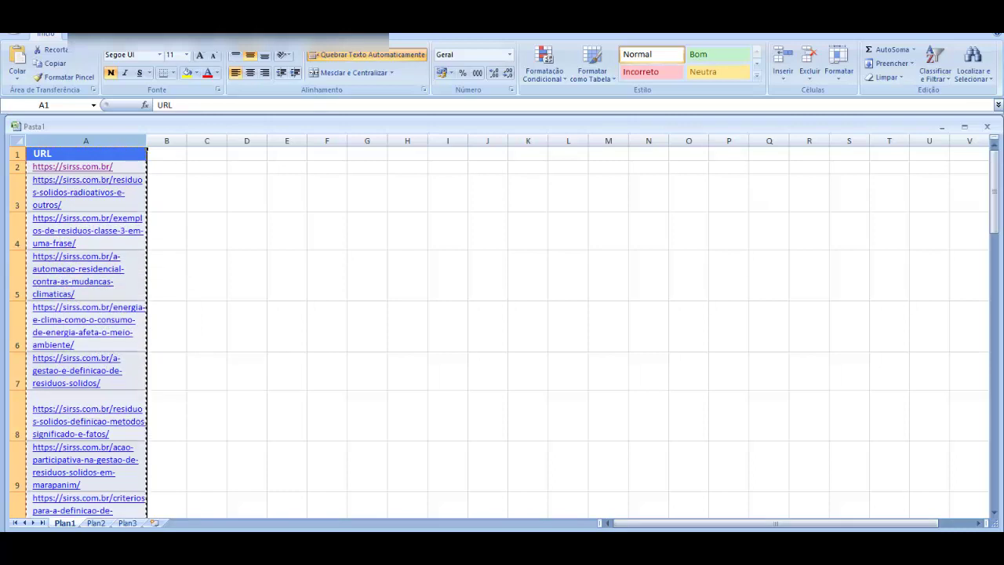
# - Open a blank Notepad (Bloco de Notas) document and paste the copied URL column into it as plain text
pyautogui.hotkey('alt', 'Tab')
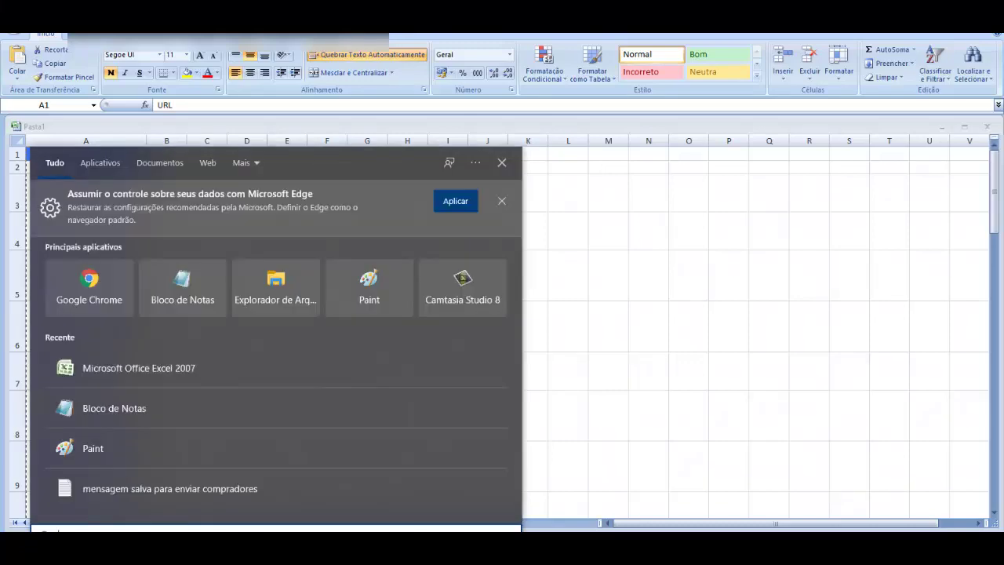
pyautogui.write('text')
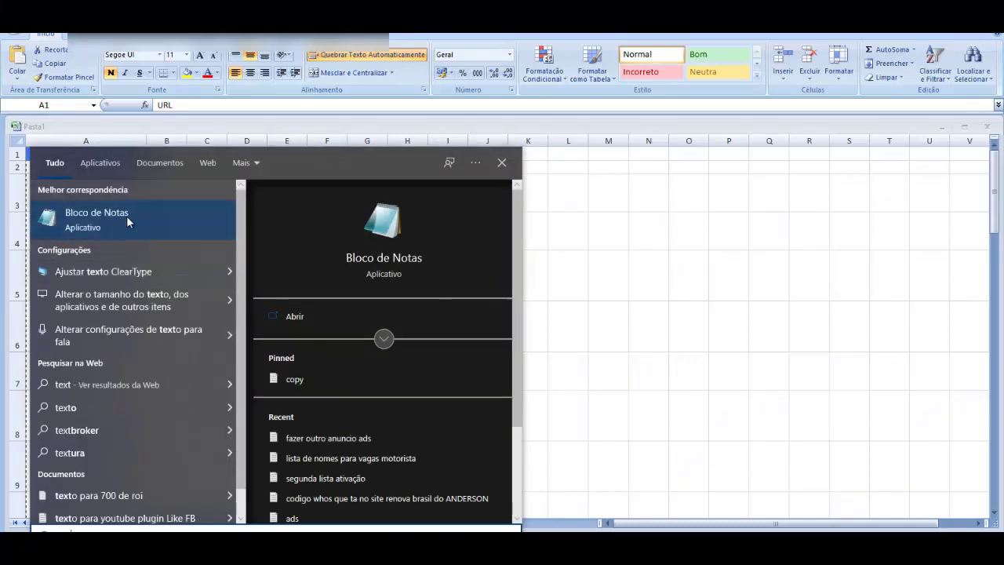
pyautogui.click(127, 215)
pyautogui.rightClick(390, 170)
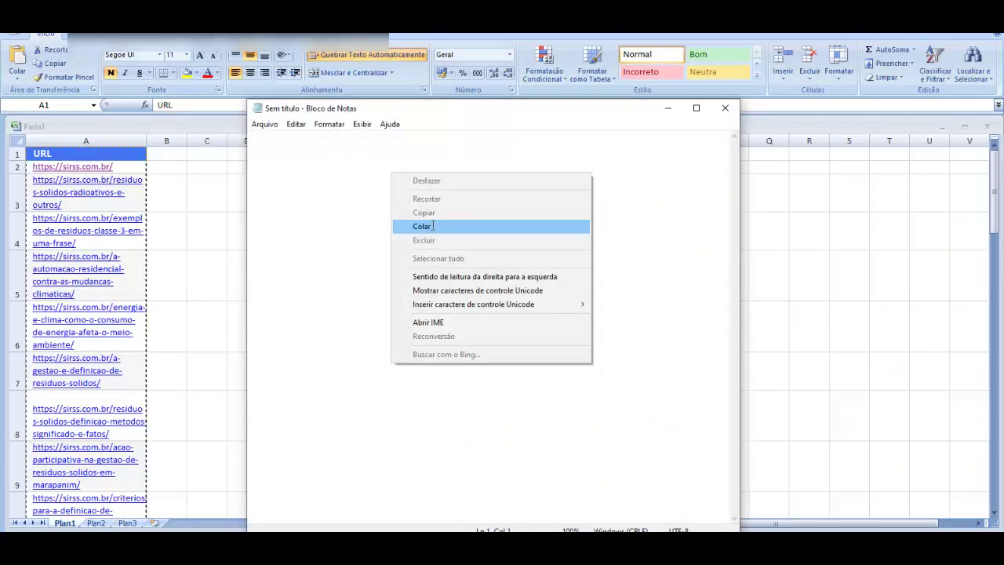
pyautogui.click(423, 226)
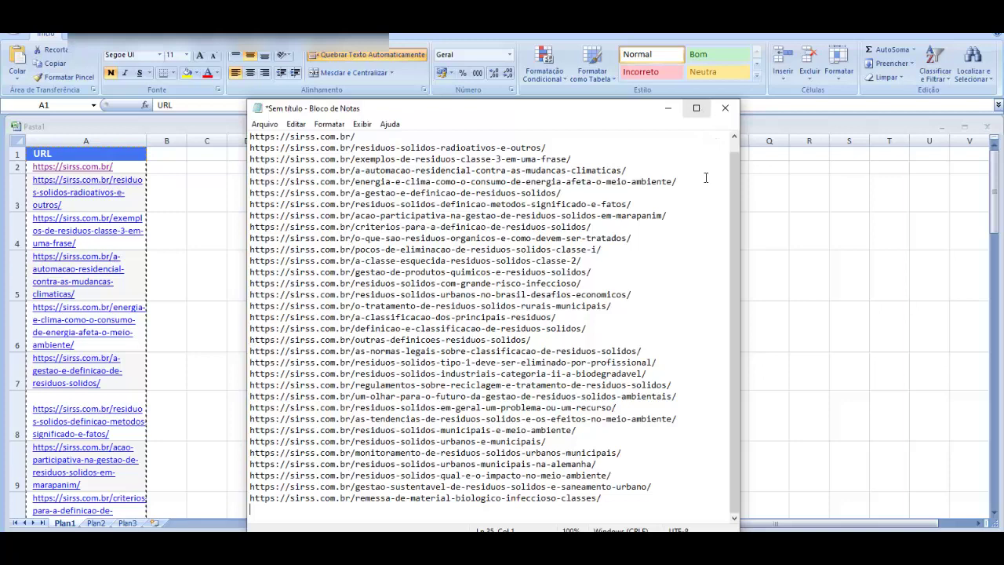
# - Copy all the post URLs in the Notepad document, leaving out the URL heading on the first line
pyautogui.moveTo(604, 499); pyautogui.dragTo(250, 464)
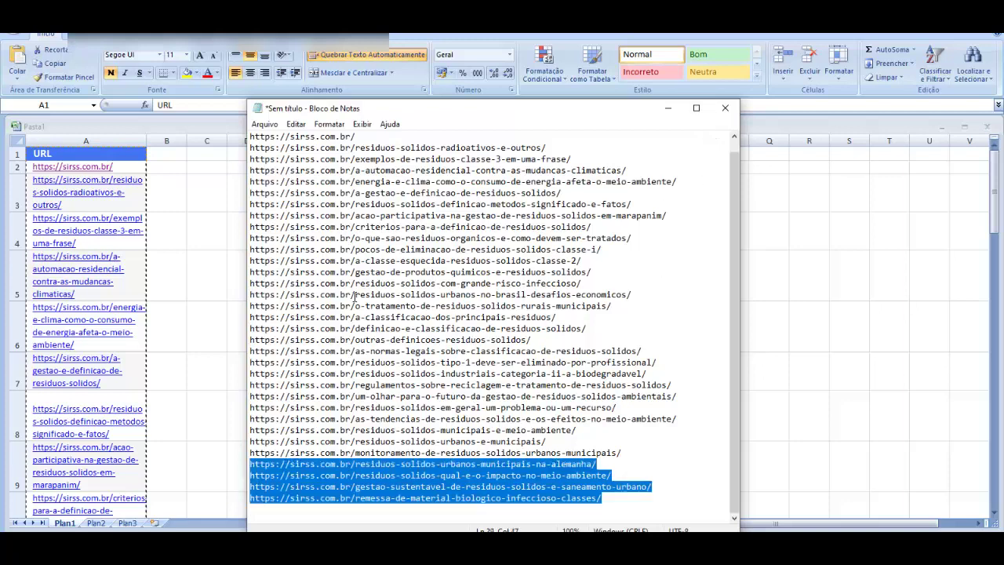
pyautogui.moveTo(354, 297); pyautogui.dragTo(245, 147)
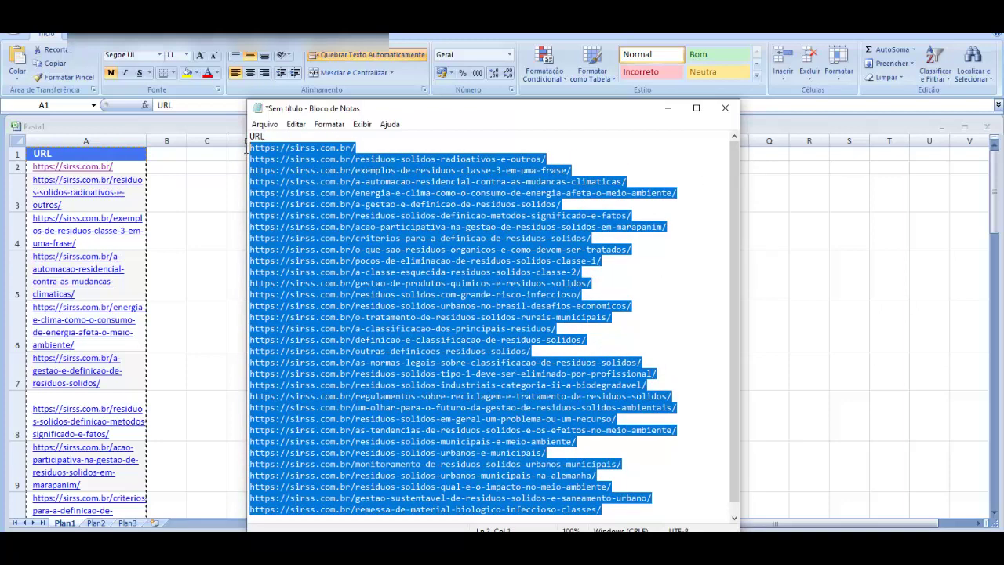
pyautogui.rightClick(283, 167)
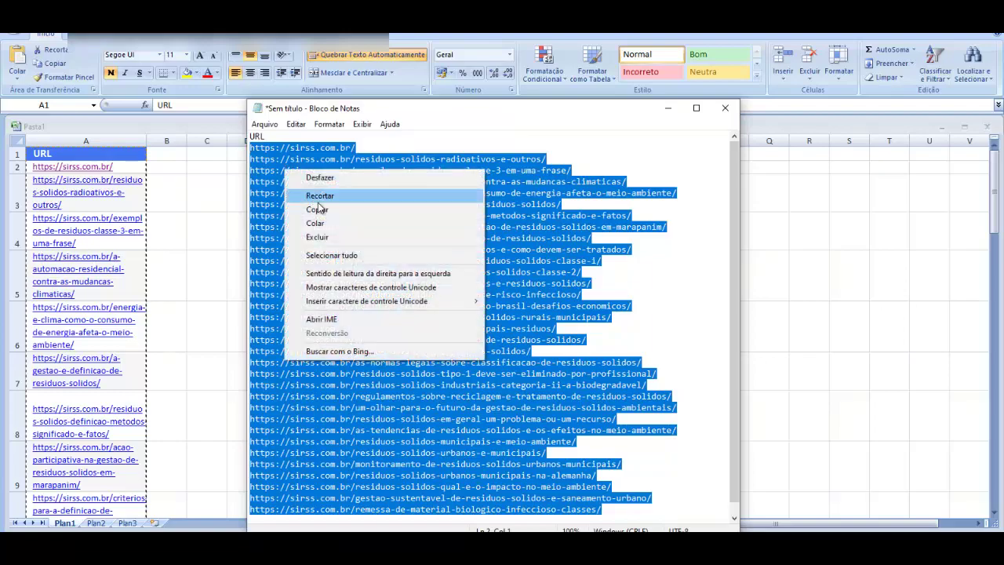
pyautogui.click(327, 209)
pyautogui.click(272, 133)
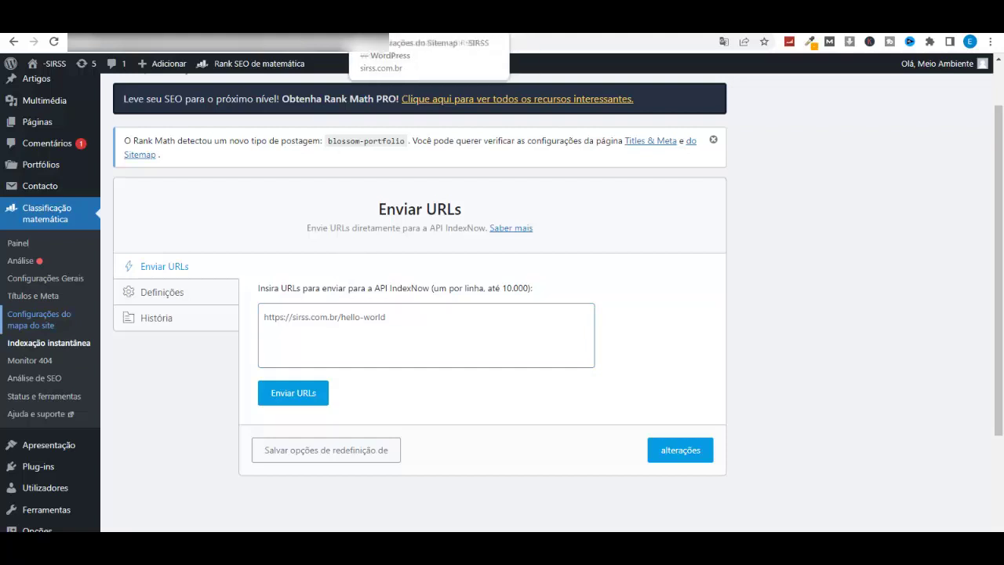
# - Switch to Rank Math's Instant Indexing page in the browser, paste the copied URLs one per line, and submit them to the IndexNow API
pyautogui.click(316, 321)
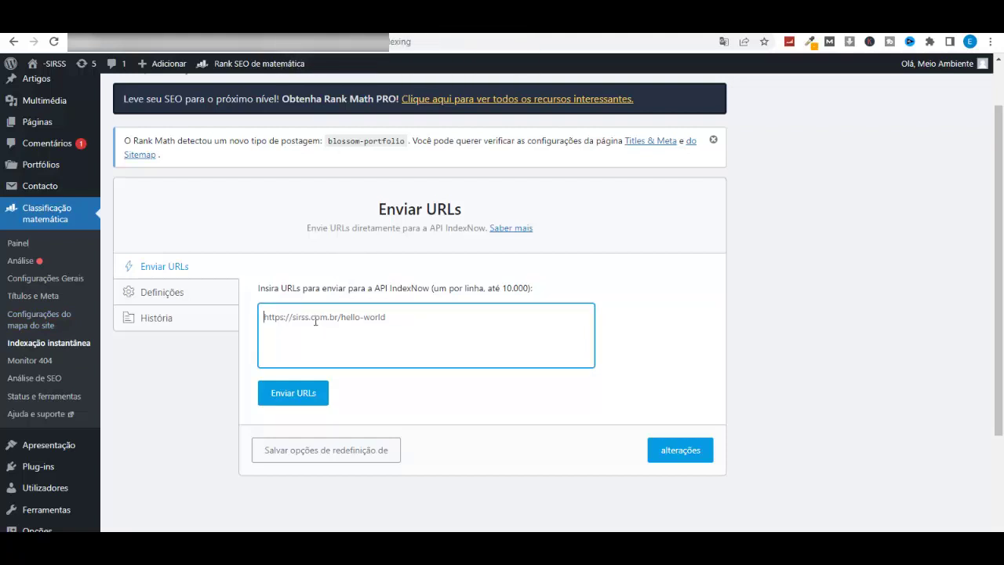
pyautogui.rightClick(315, 321)
pyautogui.click(366, 419)
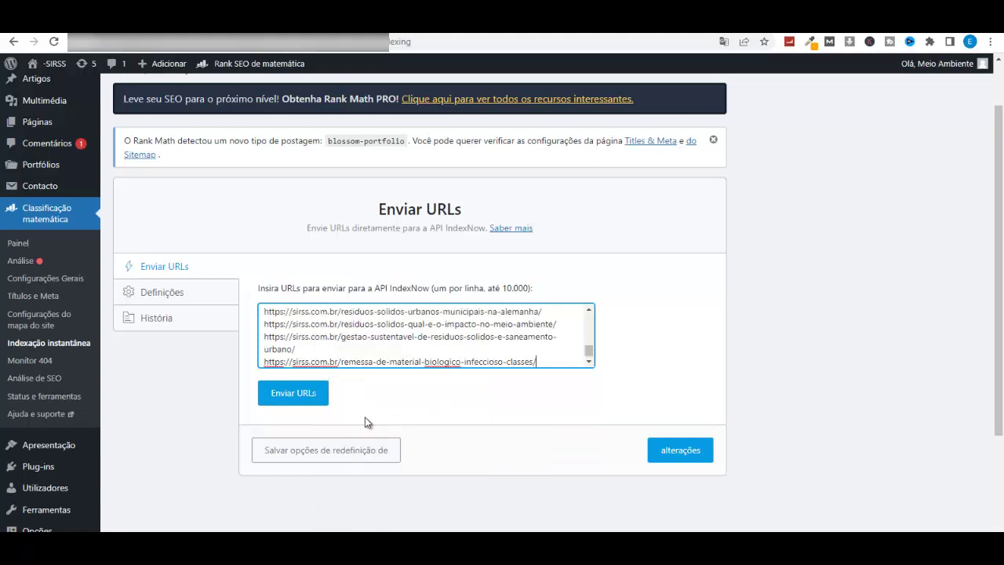
pyautogui.scroll(10, 489, 346)
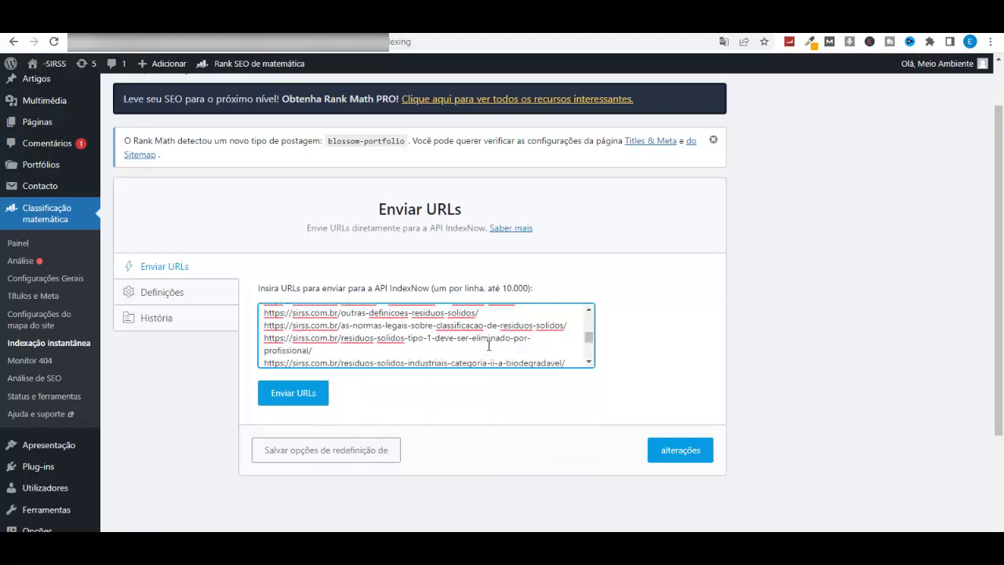
pyautogui.scroll(2, 489, 346)
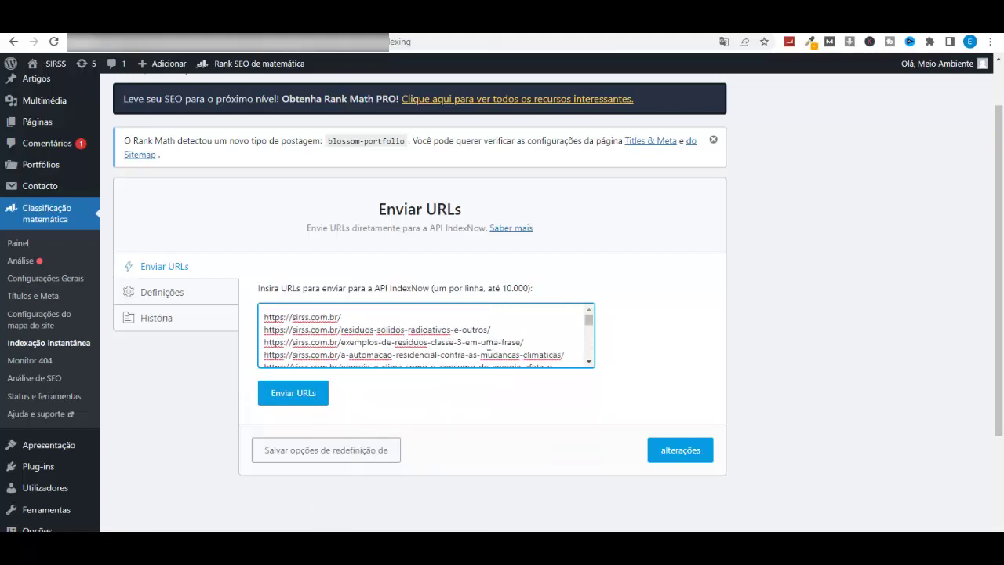
pyautogui.click(288, 403)
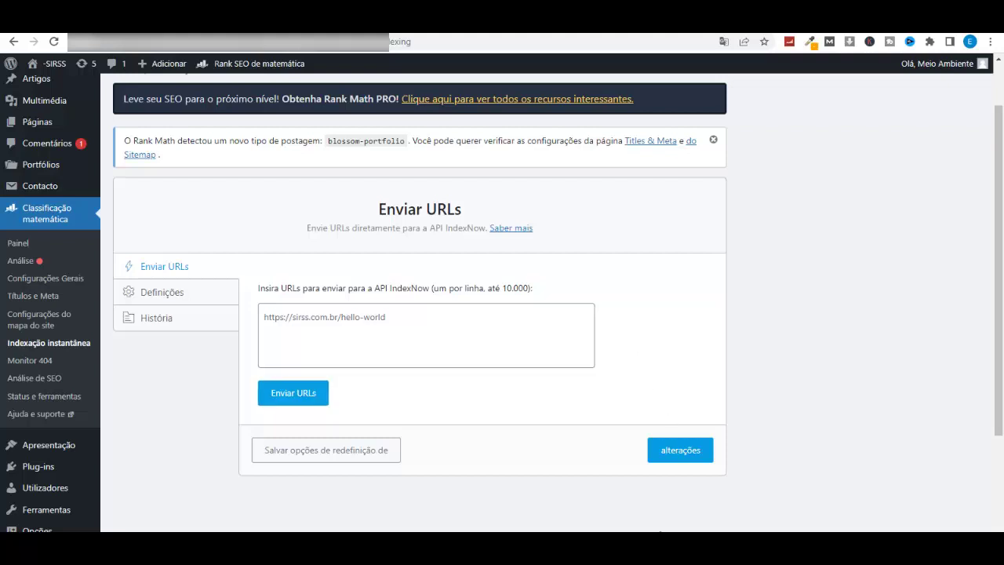
pyautogui.click(363, 317)
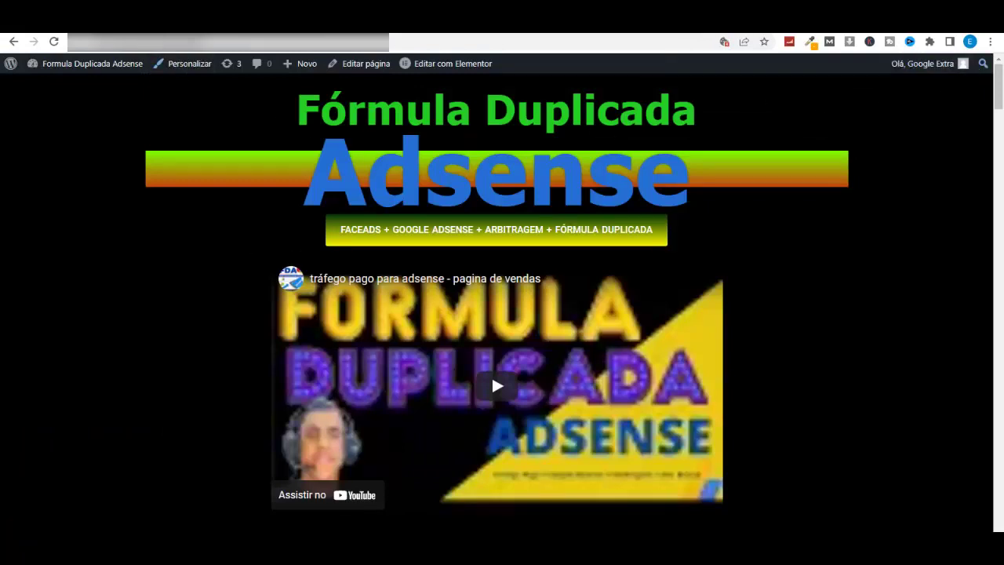
# - Open the Fórmula Duplicada Adsense sales page in an incognito window and look over its introduction video and O Nosso Método section
pyautogui.rightClick(203, 52)
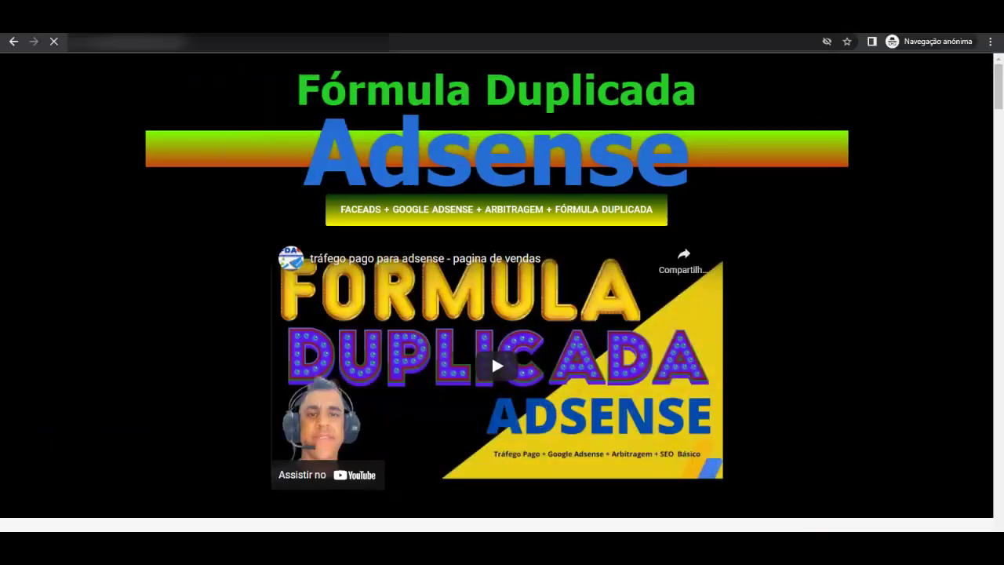
pyautogui.scroll(-1, 193, 102)
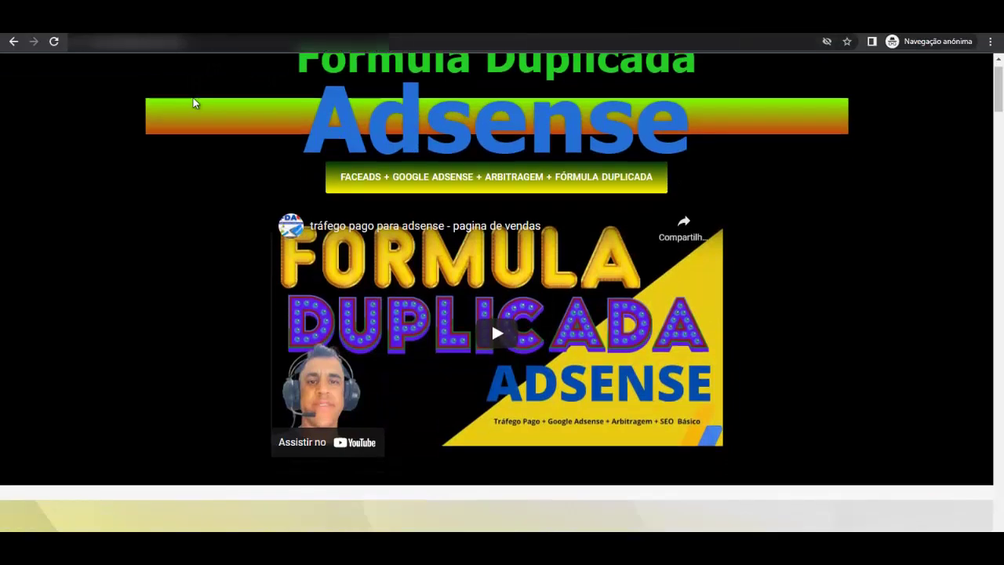
pyautogui.scroll(1, 193, 103)
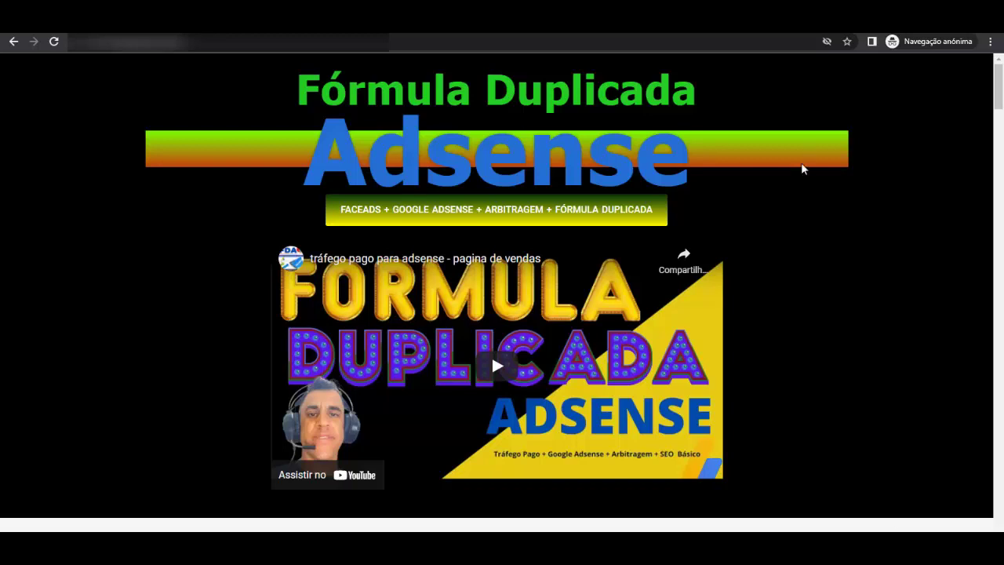
pyautogui.scroll(-3, 795, 217)
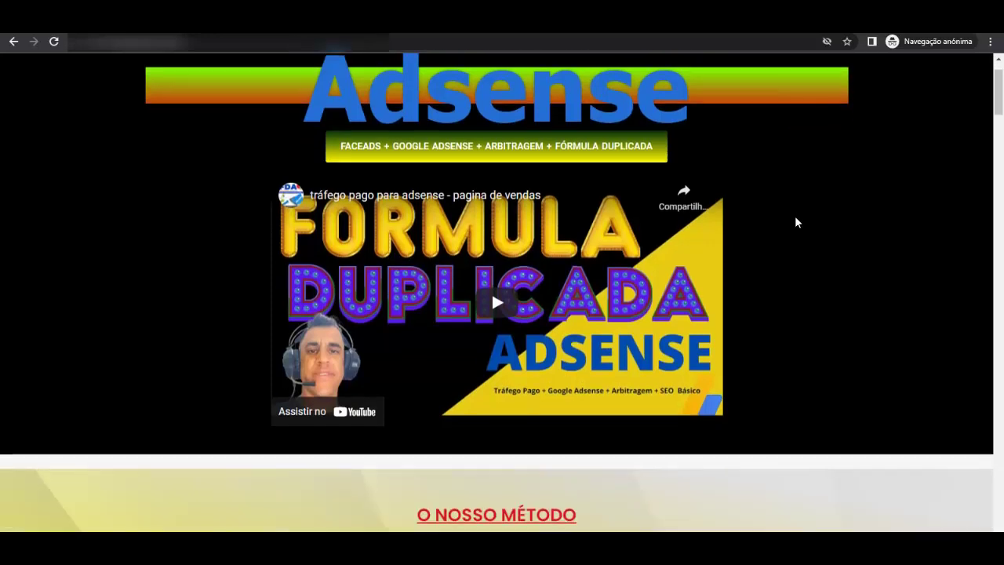
pyautogui.scroll(2, 795, 216)
pyautogui.scroll(-2, 796, 220)
pyautogui.scroll(2, 796, 220)
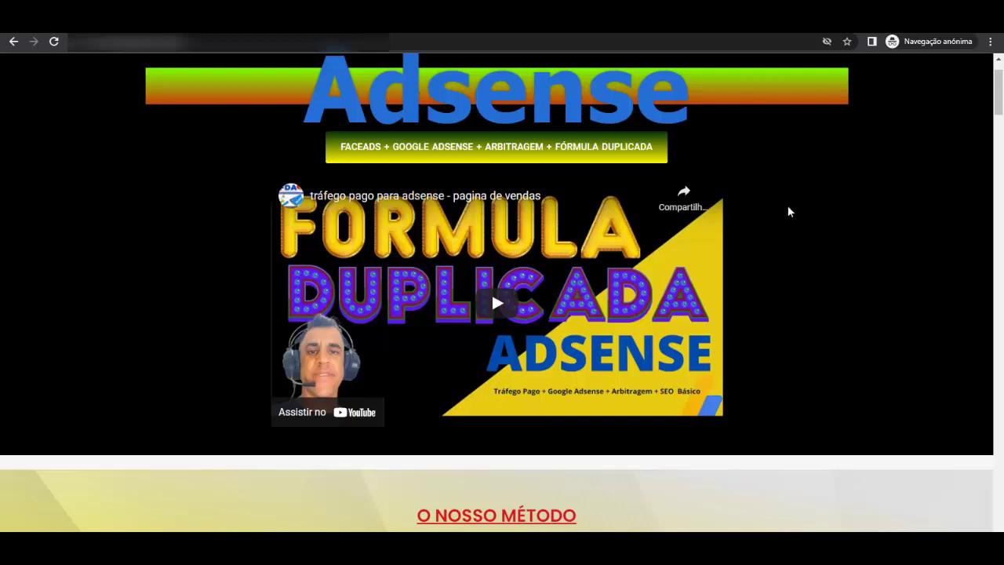
pyautogui.scroll(-1, 789, 212)
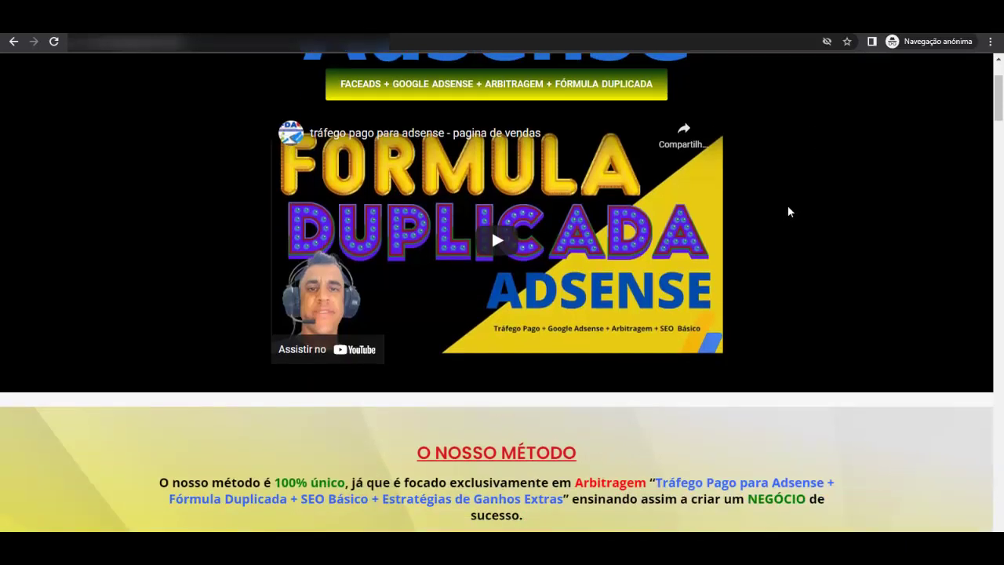
pyautogui.scroll(-2, 789, 212)
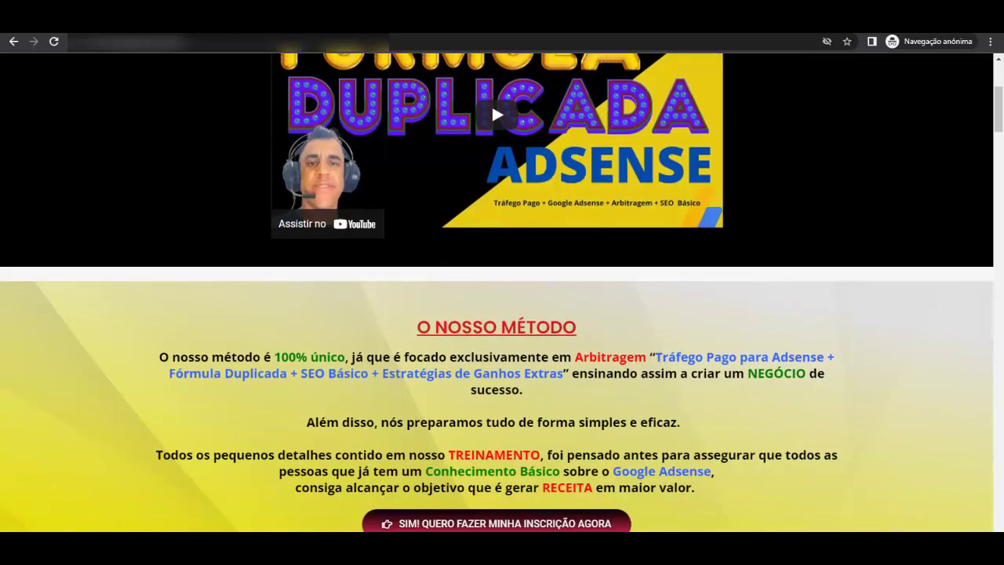
pyautogui.scroll(-1, 761, 234)
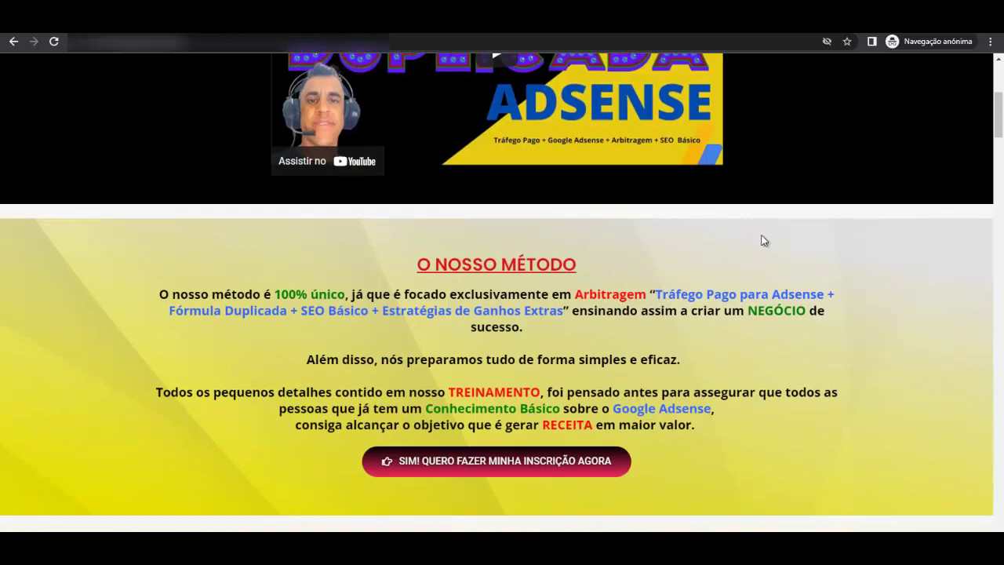
pyautogui.scroll(-2, 765, 241)
pyautogui.scroll(-2, 765, 240)
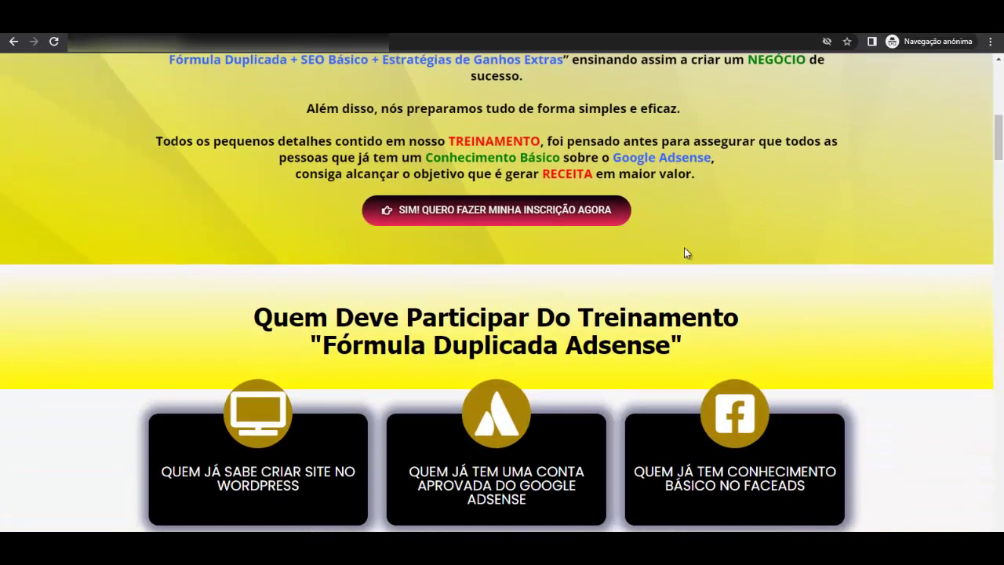
pyautogui.scroll(-1, 616, 266)
pyautogui.scroll(2, 445, 217)
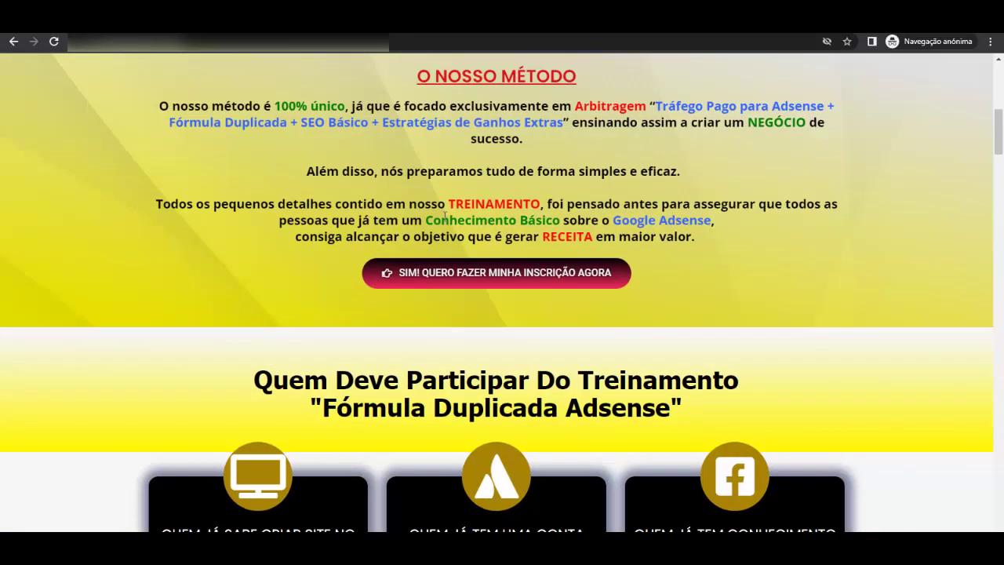
# - Look through the sales page's participant profiles, result videos and the Descrição do Nosso Treinamento topic list
pyautogui.scroll(-3, 444, 212)
pyautogui.scroll(-2, 441, 202)
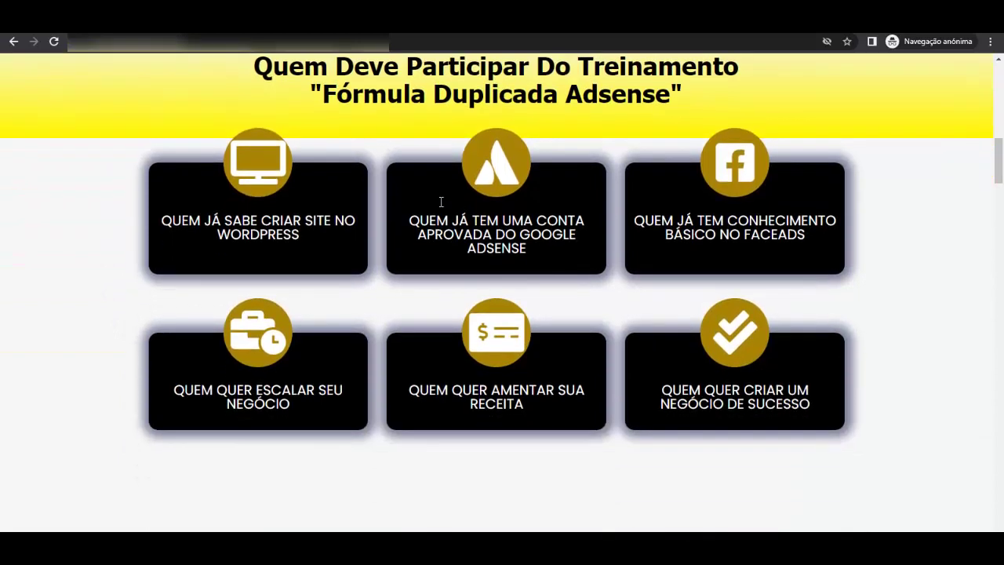
pyautogui.scroll(-5, 441, 202)
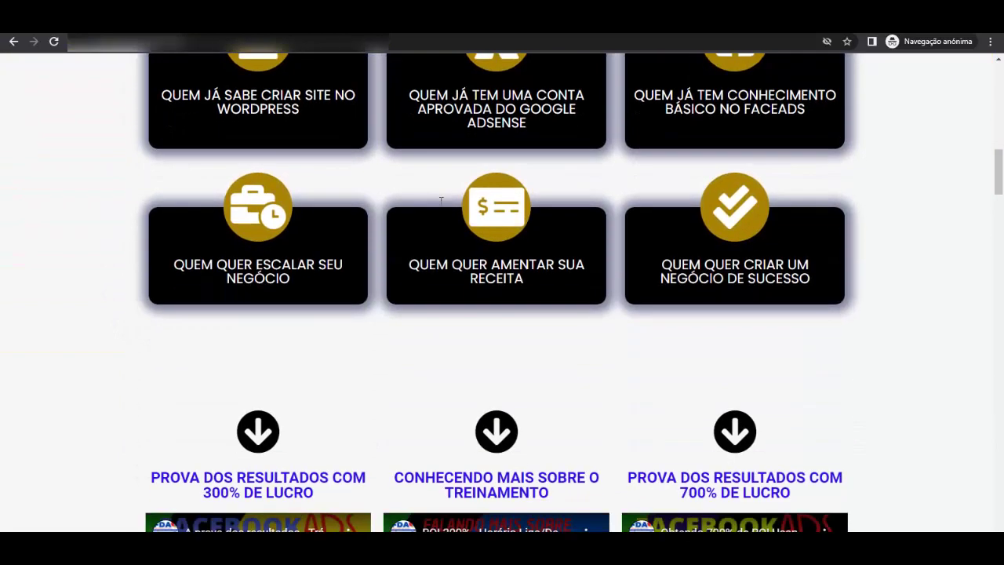
pyautogui.scroll(-2, 441, 202)
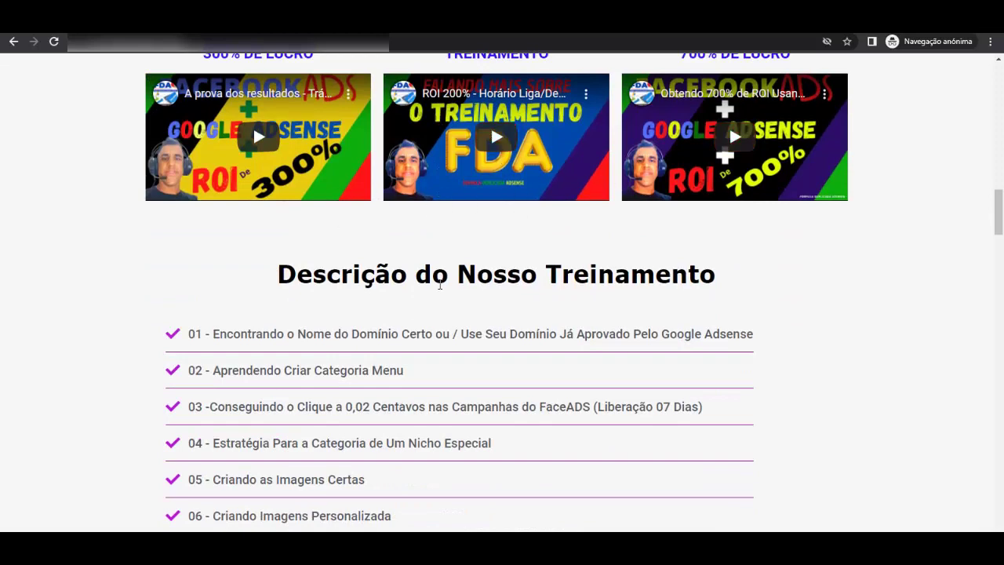
pyautogui.scroll(-2, 439, 278)
pyautogui.scroll(3, 440, 281)
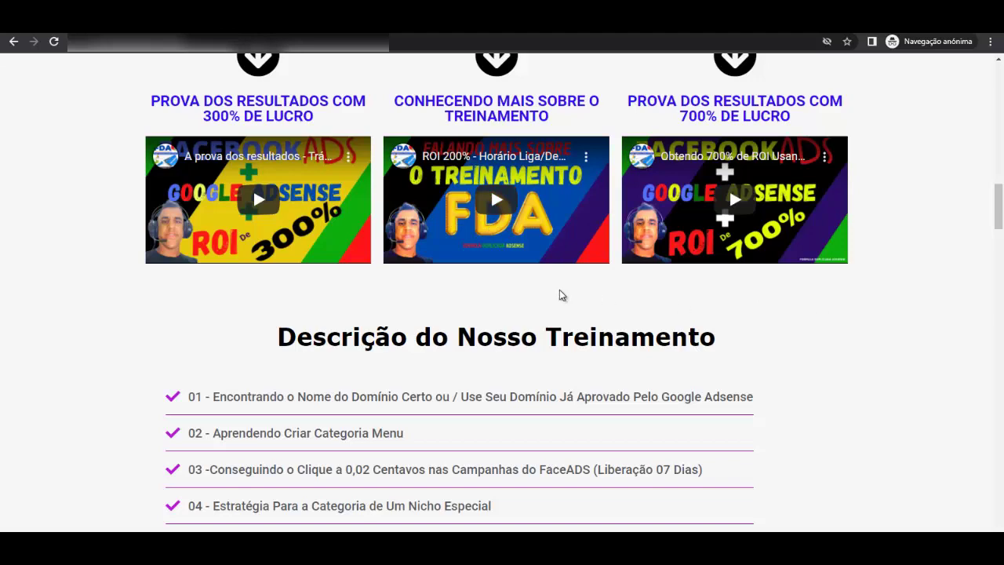
pyautogui.scroll(-1, 803, 349)
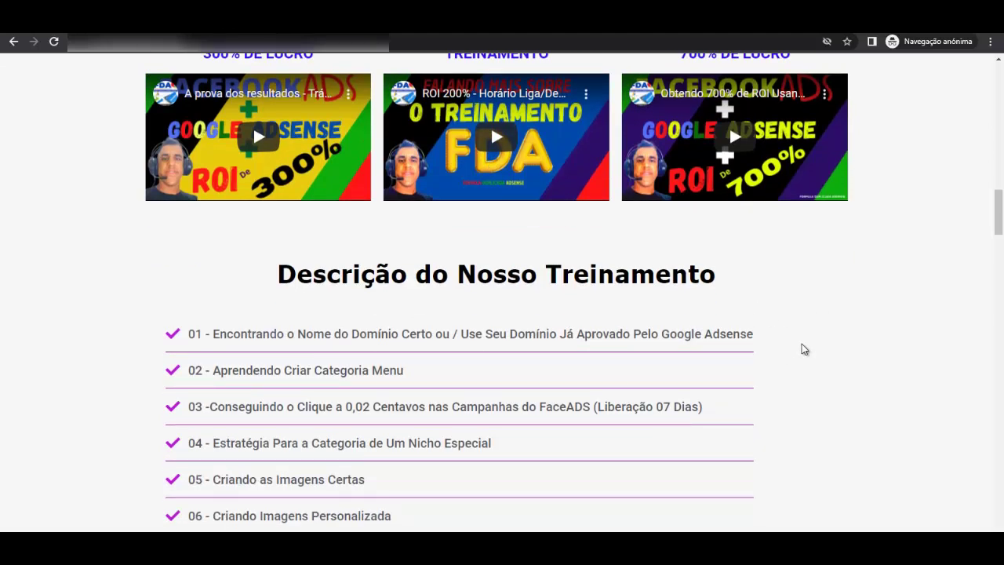
pyautogui.scroll(-2, 802, 347)
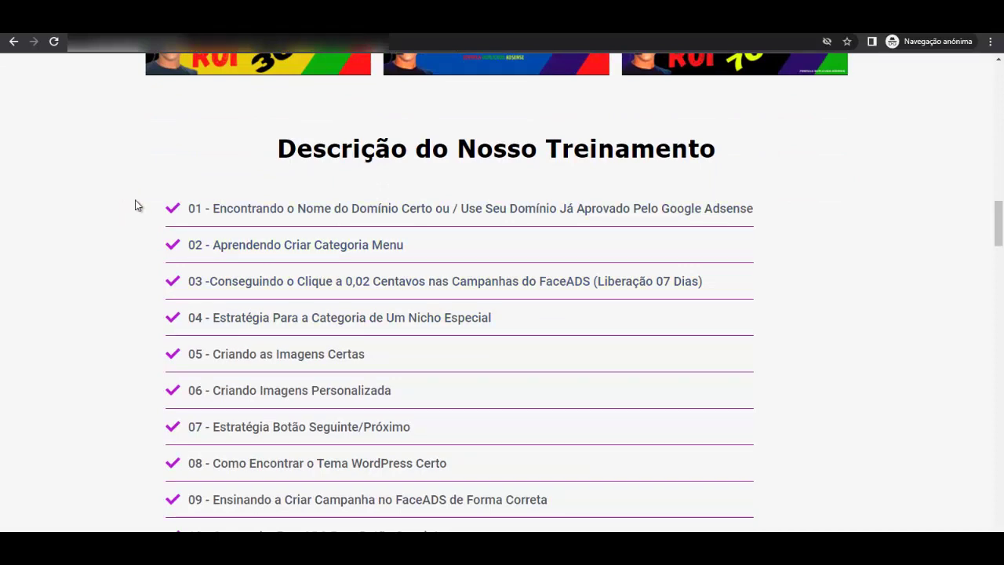
pyautogui.scroll(3, 888, 197)
pyautogui.scroll(-3, 890, 197)
pyautogui.scroll(-1, 890, 197)
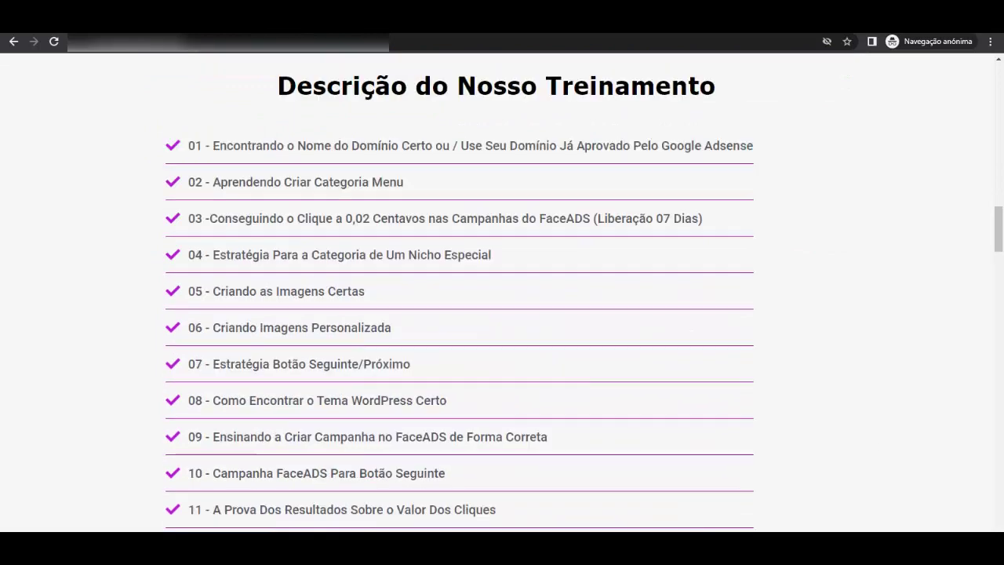
# - Read through the numbered lessons under Descrição do Nosso Treinamento, from lesson 01 down to the Principais Benefícios Do Curso section
pyautogui.scroll(-2, 871, 199)
pyautogui.scroll(1, 871, 199)
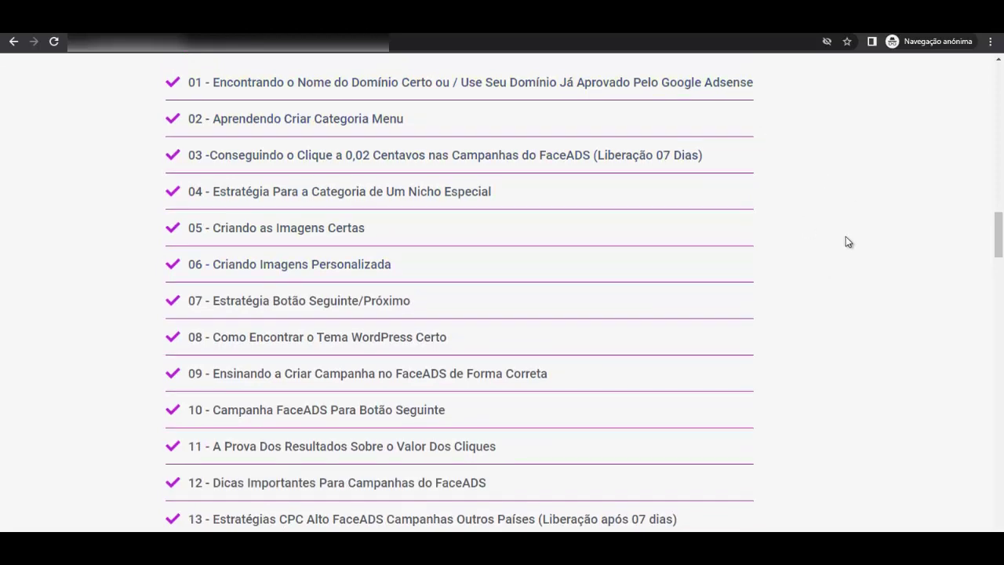
pyautogui.scroll(-2, 846, 236)
pyautogui.scroll(-10, 846, 236)
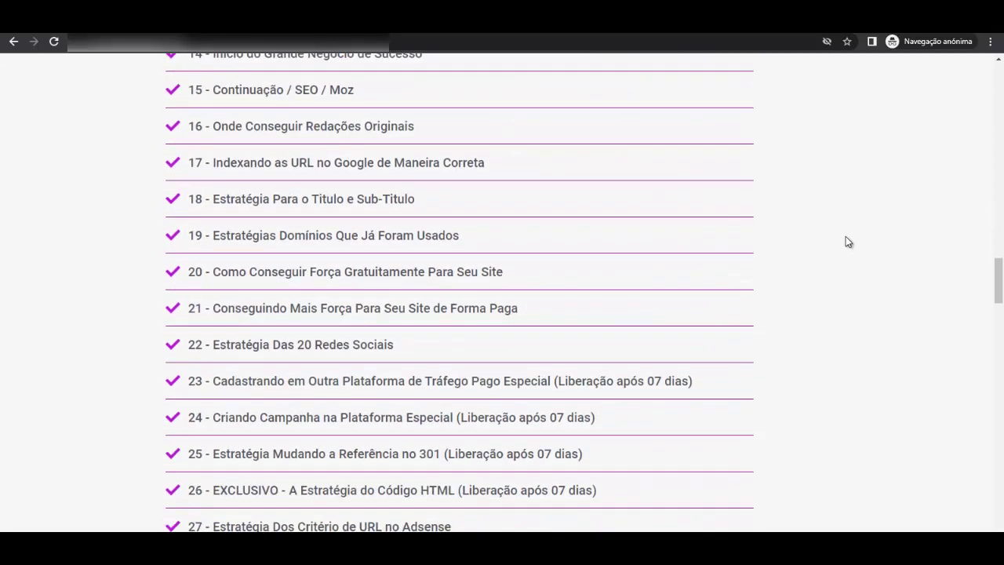
pyautogui.scroll(-4, 710, 236)
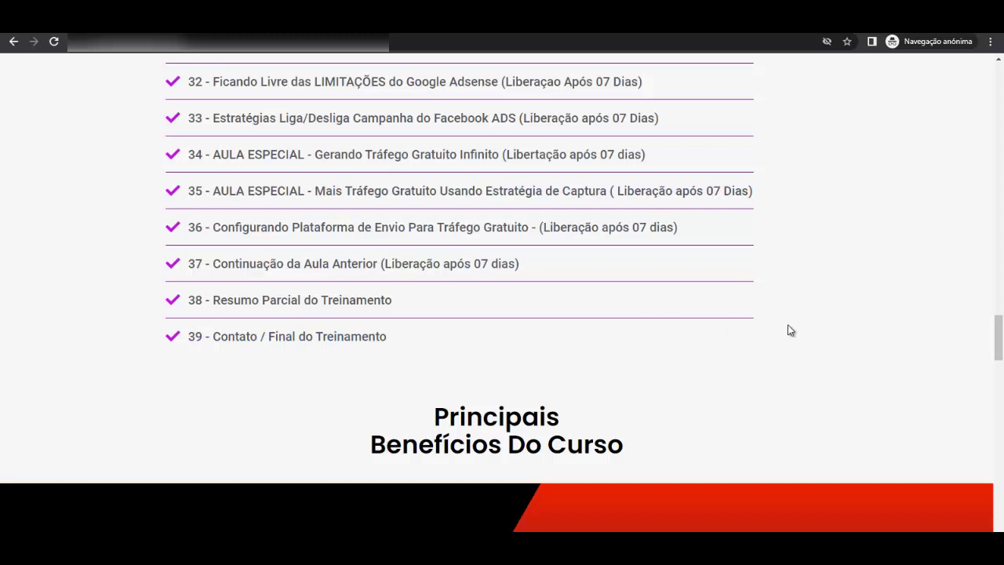
pyautogui.scroll(-1, 790, 331)
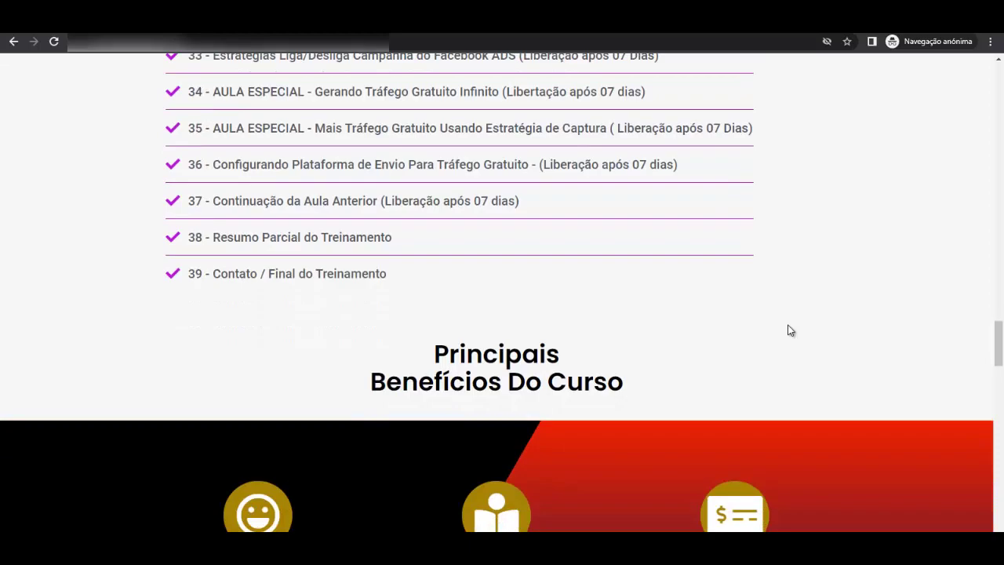
pyautogui.scroll(-2, 788, 330)
# - Go back to the Quem Deve Participar Do Treinamento profiles and skim the full list of training lessons once more
pyautogui.scroll(10, 788, 329)
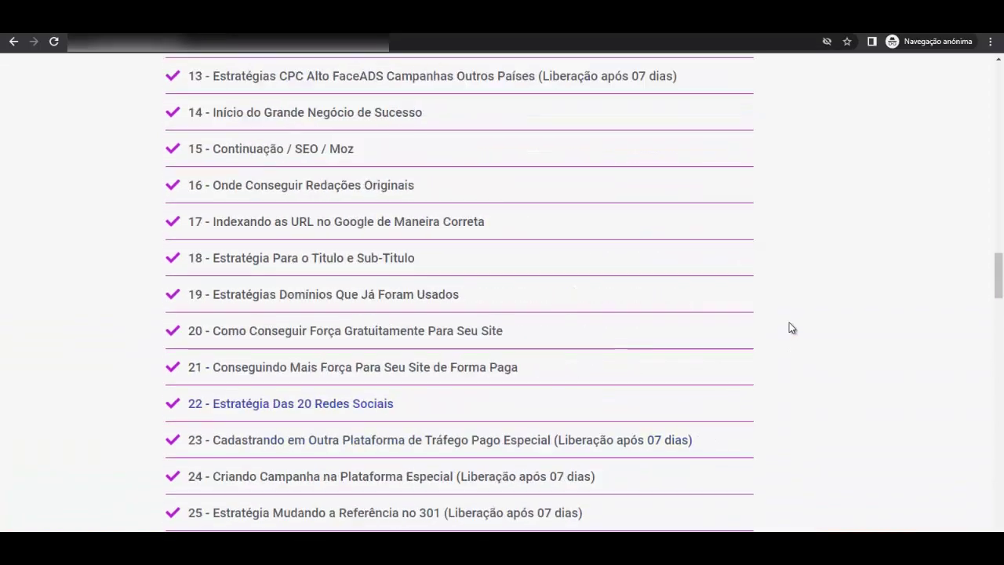
pyautogui.scroll(12, 790, 324)
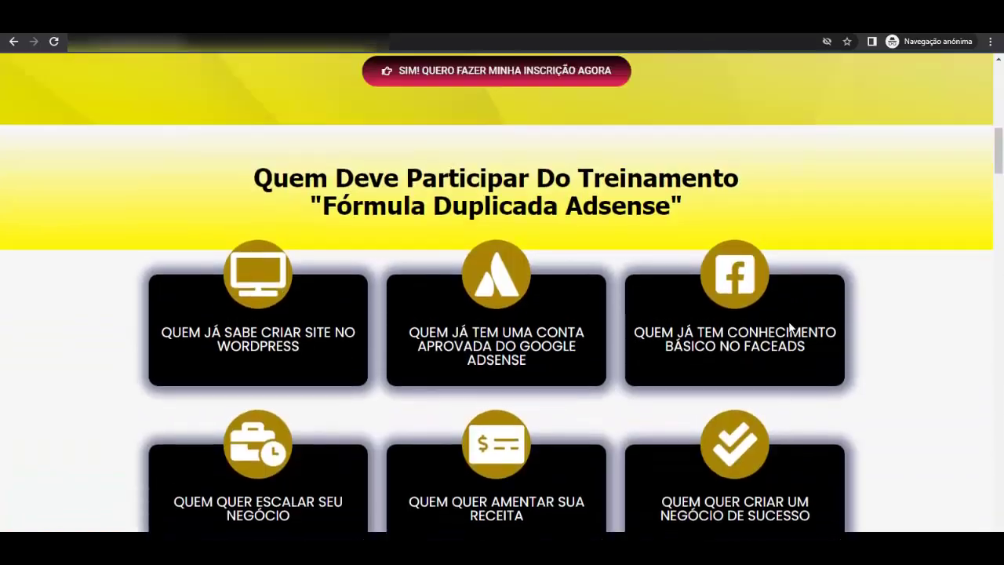
pyautogui.scroll(-10, 790, 328)
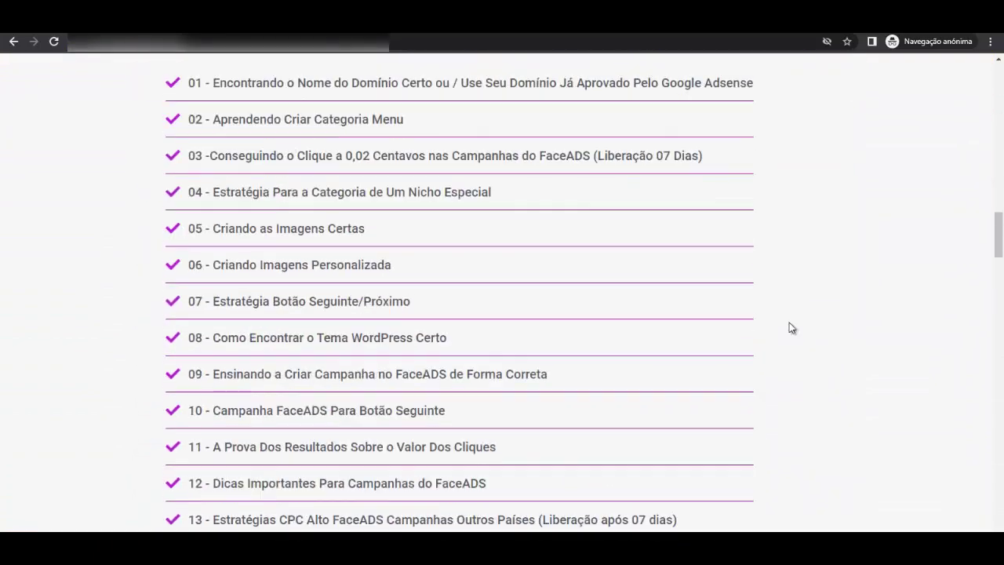
pyautogui.scroll(-11, 790, 324)
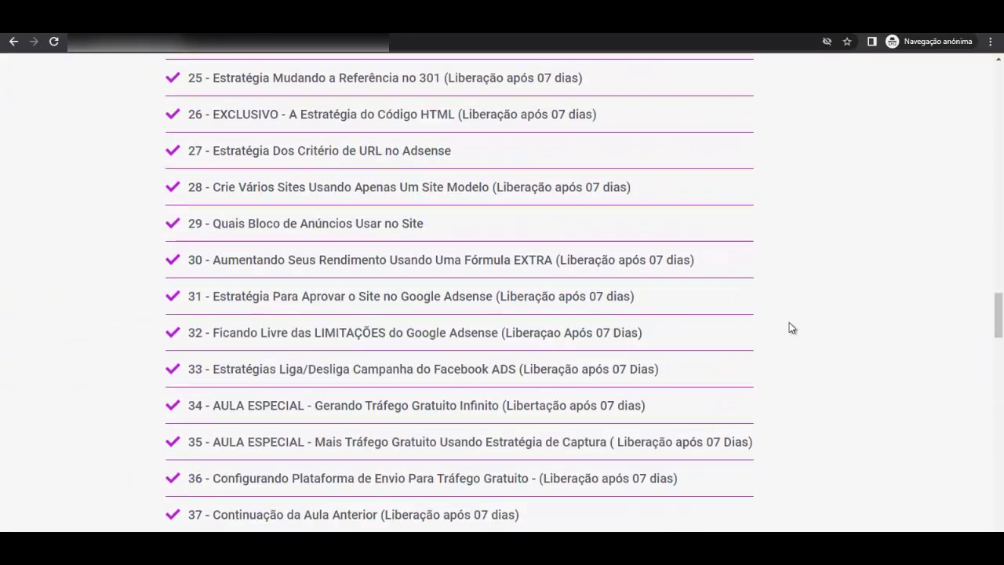
pyautogui.scroll(-6, 789, 323)
pyautogui.scroll(8, 789, 321)
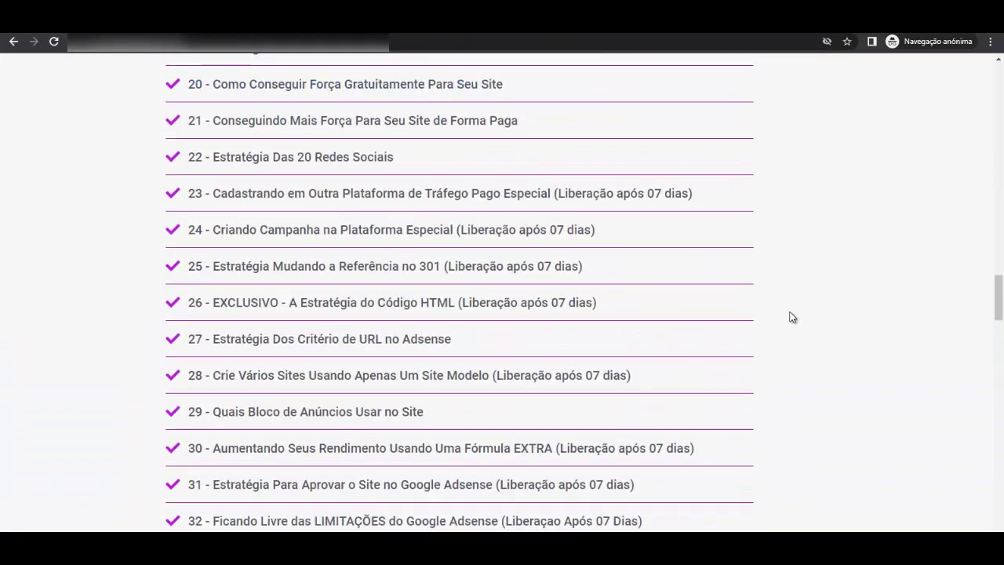
pyautogui.scroll(4, 774, 312)
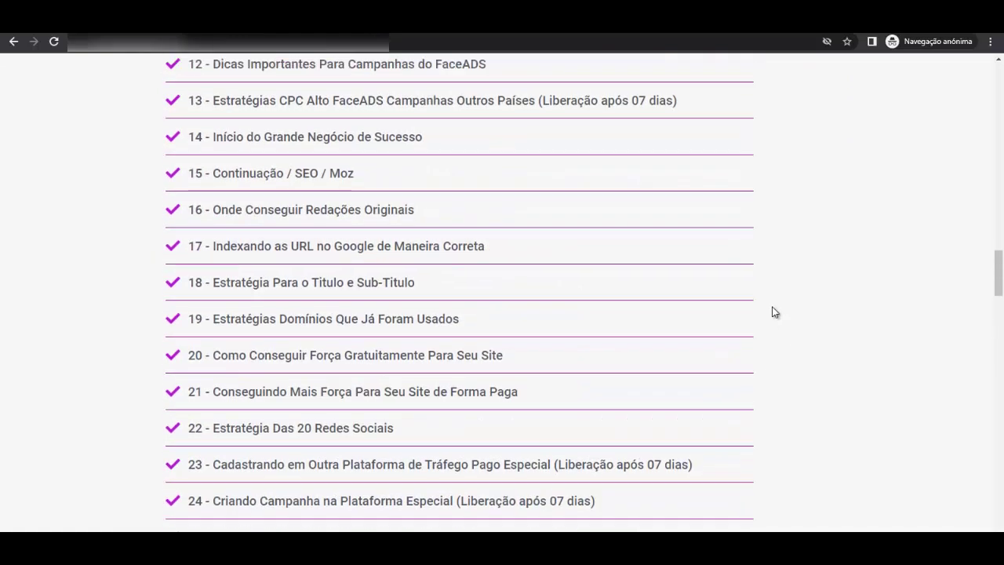
# - Return to the start of the sales page, reviewing the result videos, participant profiles, O Nosso Método section and introduction video
pyautogui.scroll(12, 773, 312)
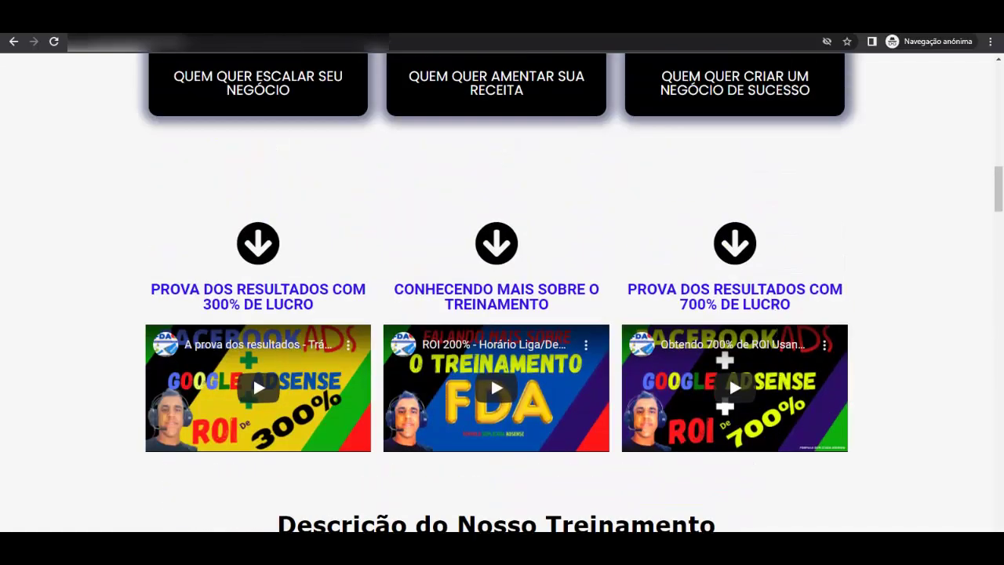
pyautogui.scroll(3, 858, 219)
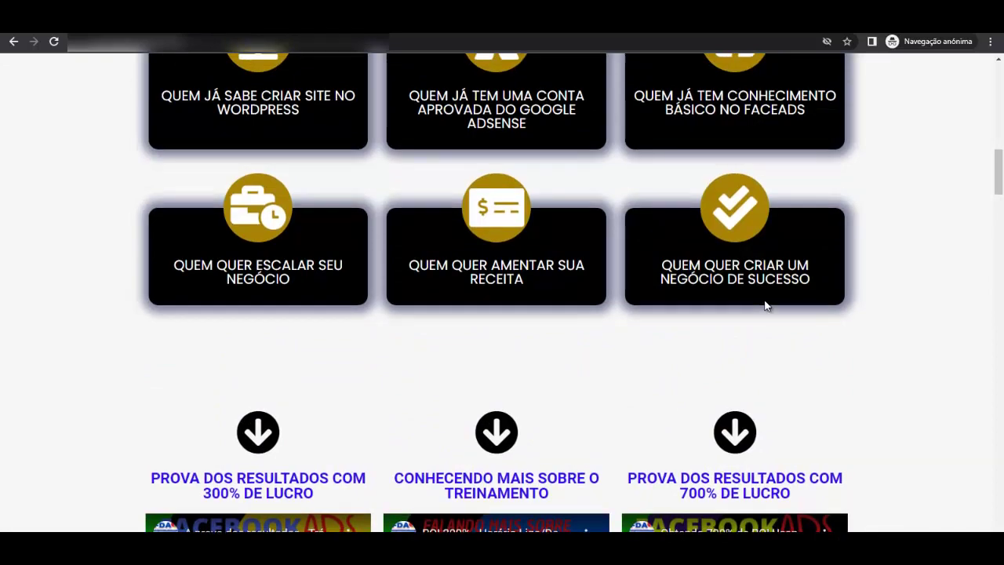
pyautogui.scroll(3, 646, 319)
pyautogui.scroll(3, 384, 251)
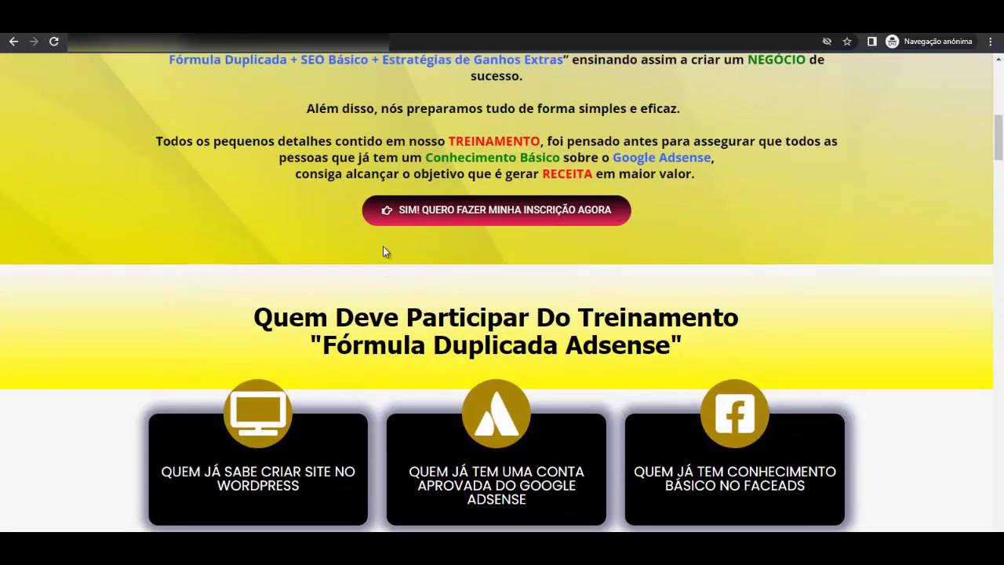
pyautogui.scroll(6, 384, 247)
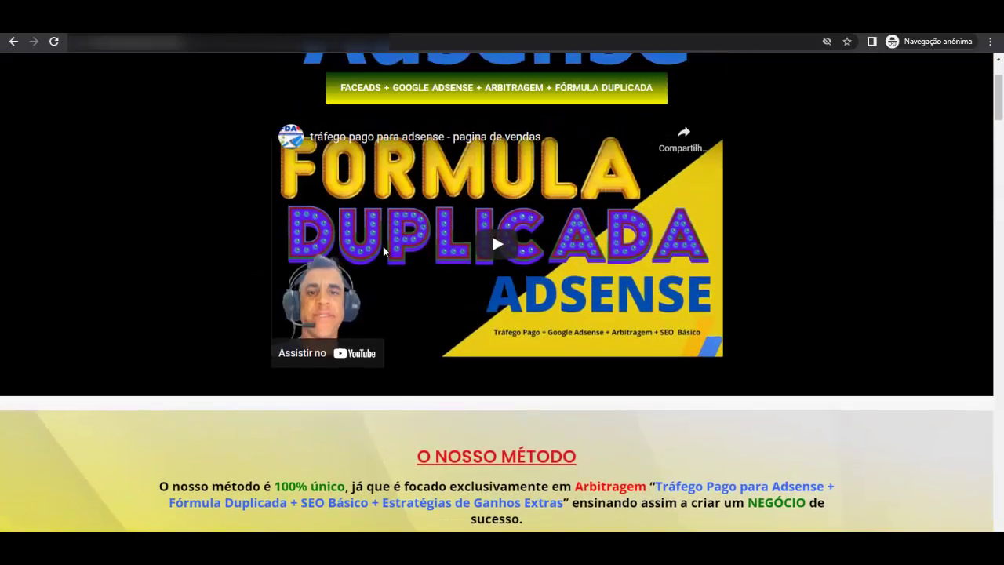
pyautogui.scroll(2, 383, 249)
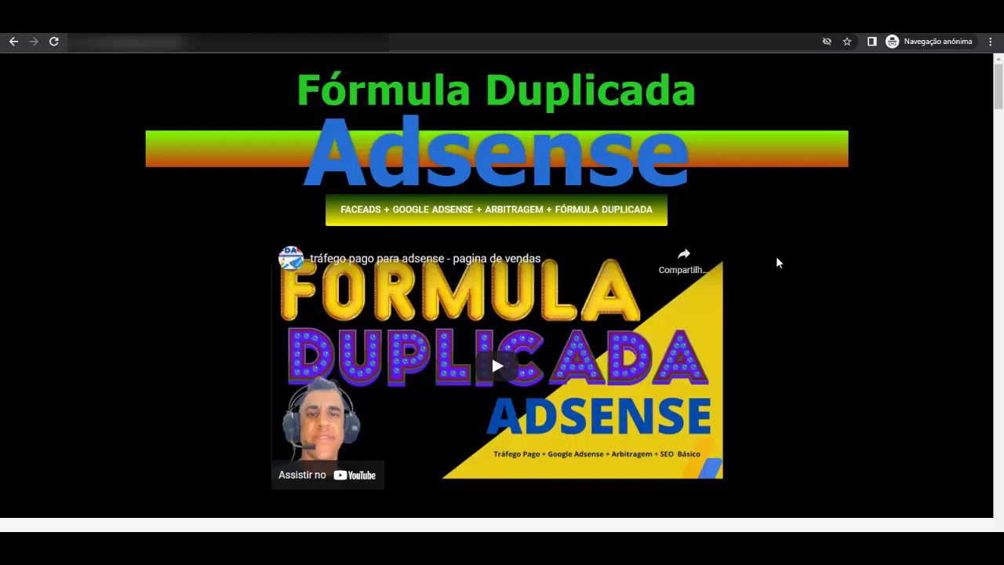
pyautogui.scroll(-2, 777, 262)
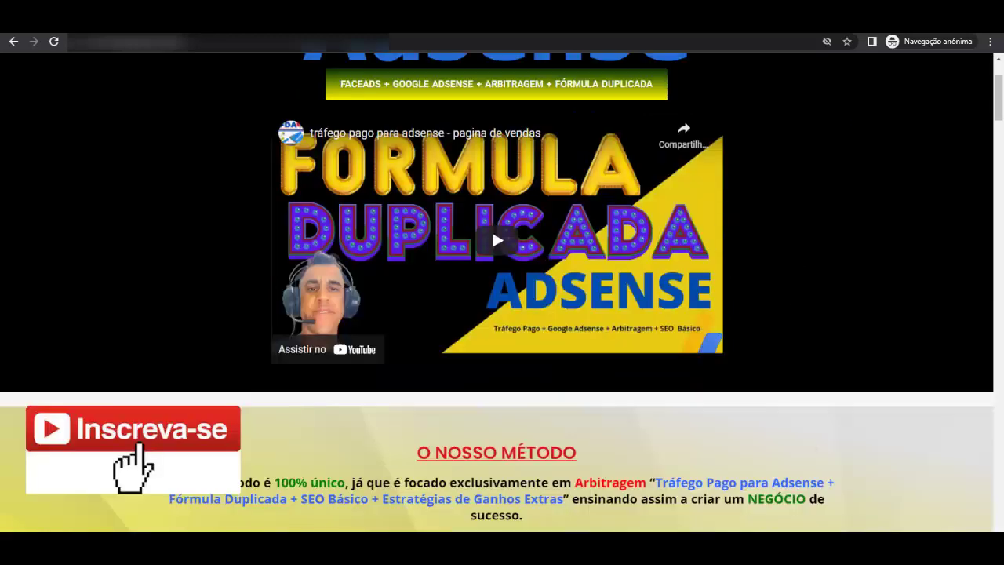
pyautogui.scroll(2, 811, 307)
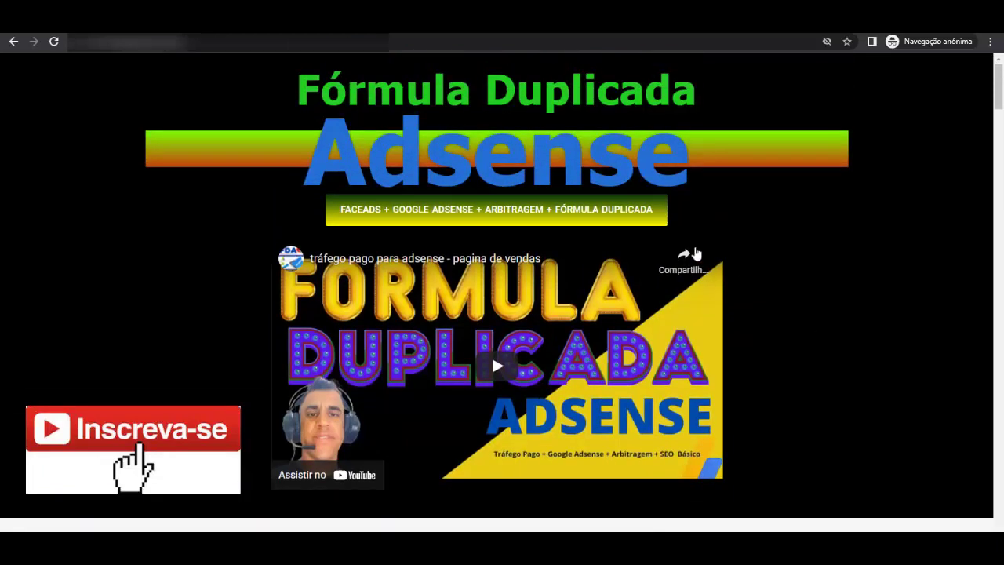